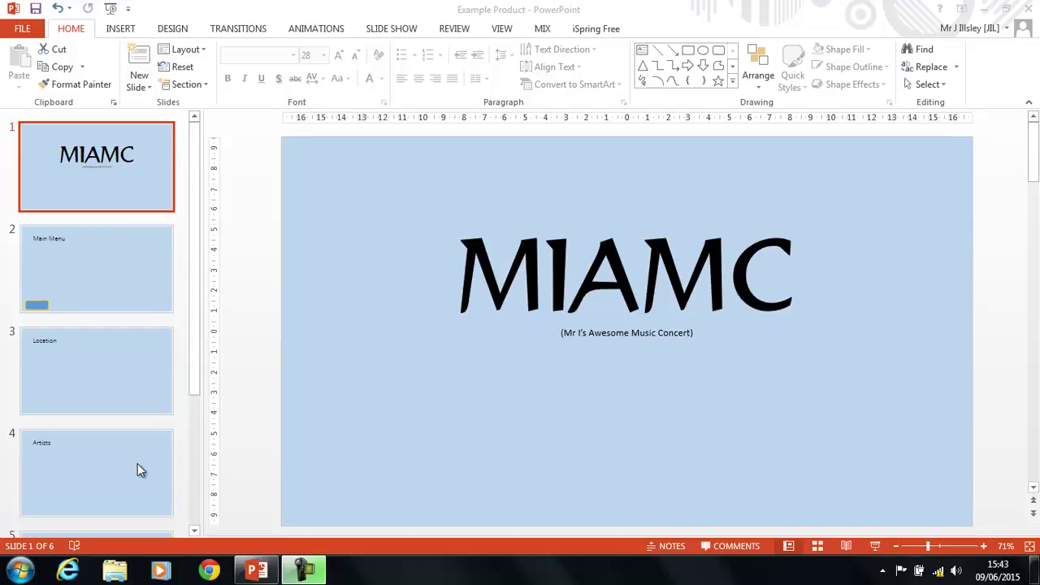
Browse slides 2–6 and return to the Main Menu slide with the blue button
click(137, 282)
key(Down)
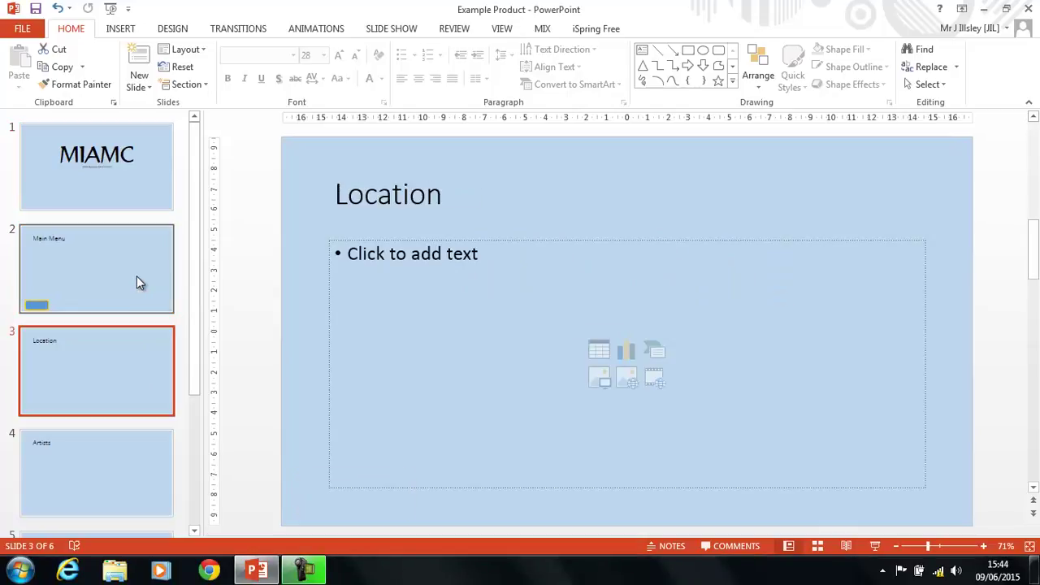
key(Down)
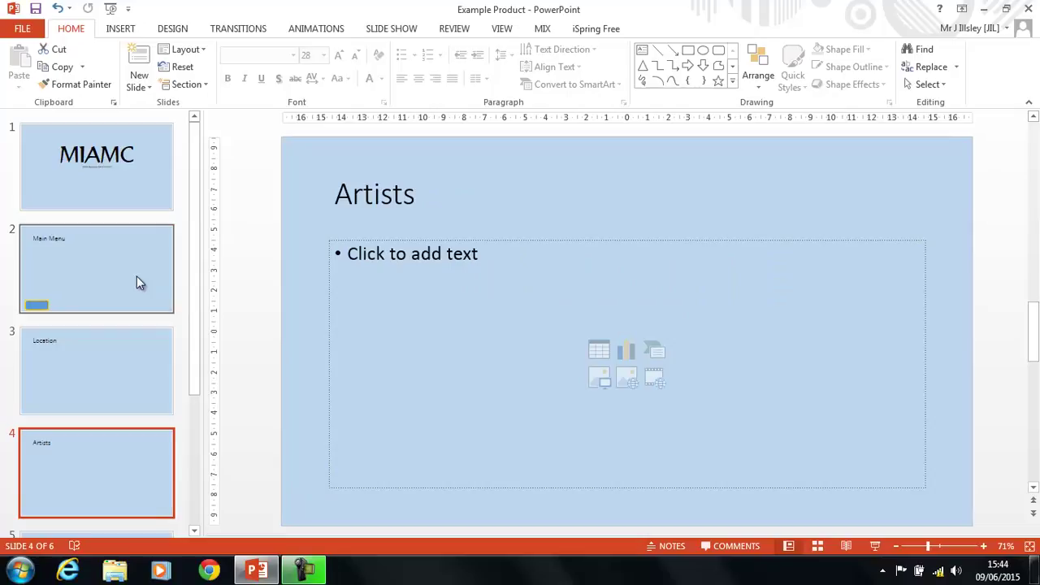
key(Down)
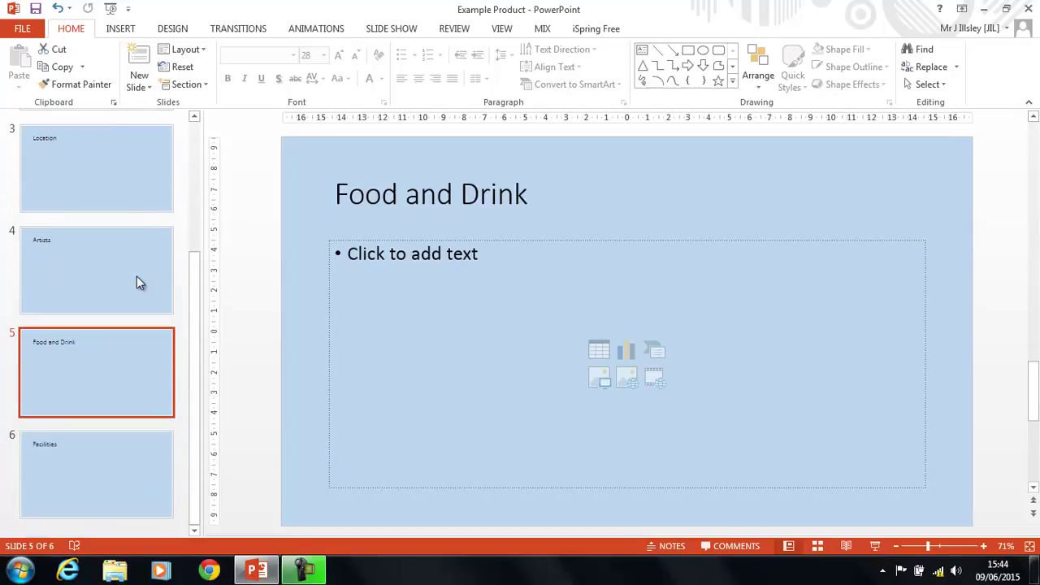
key(Down)
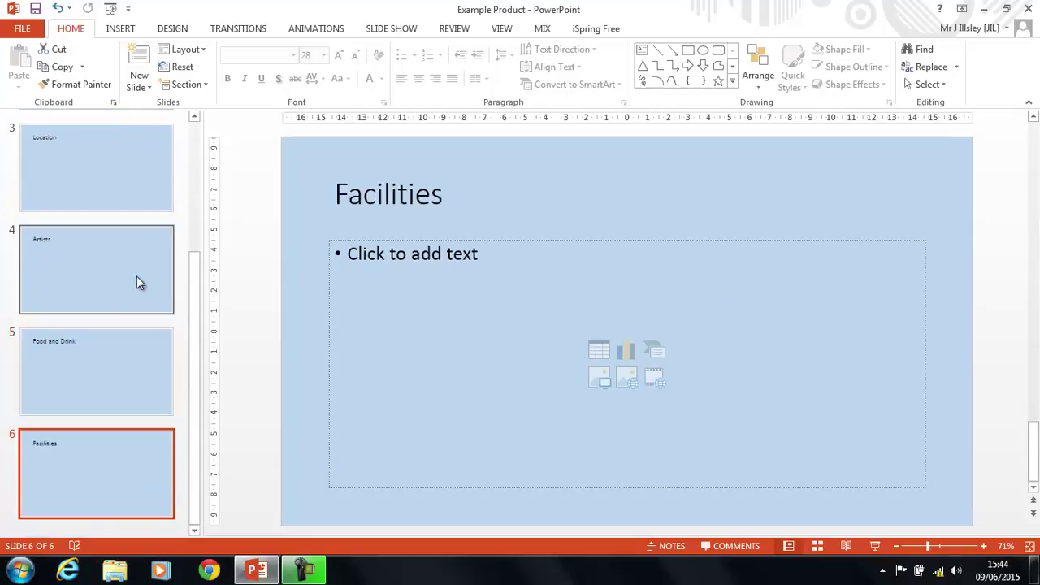
key(Up)
key(Up)
key(Up)
key(Up)
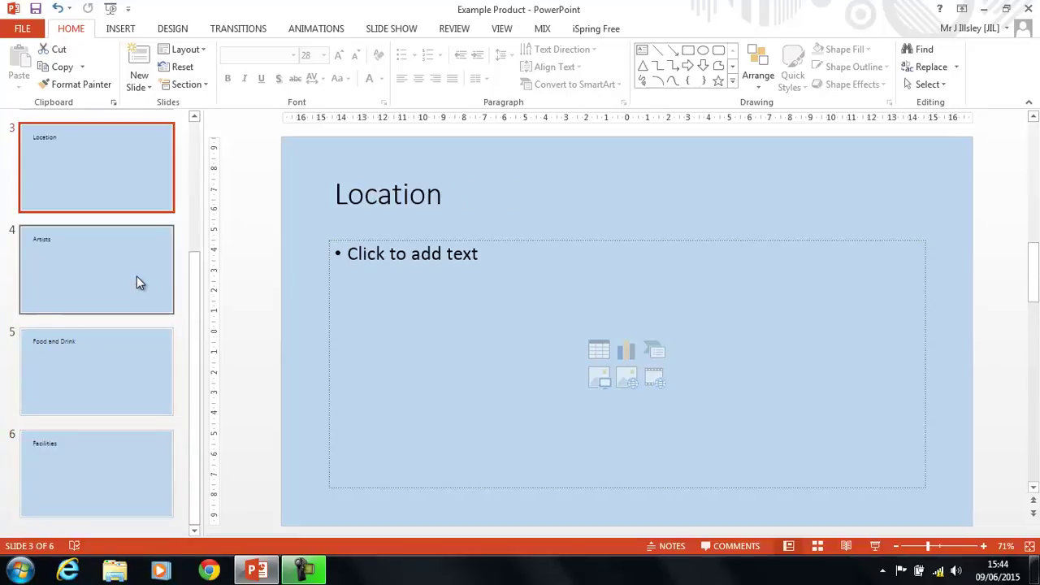
key(Up)
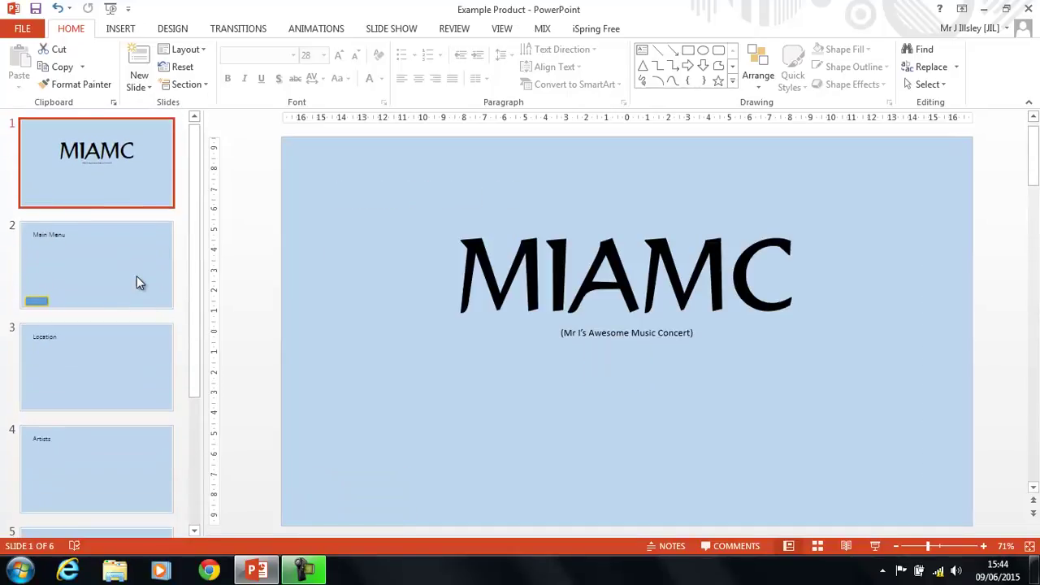
key(Down)
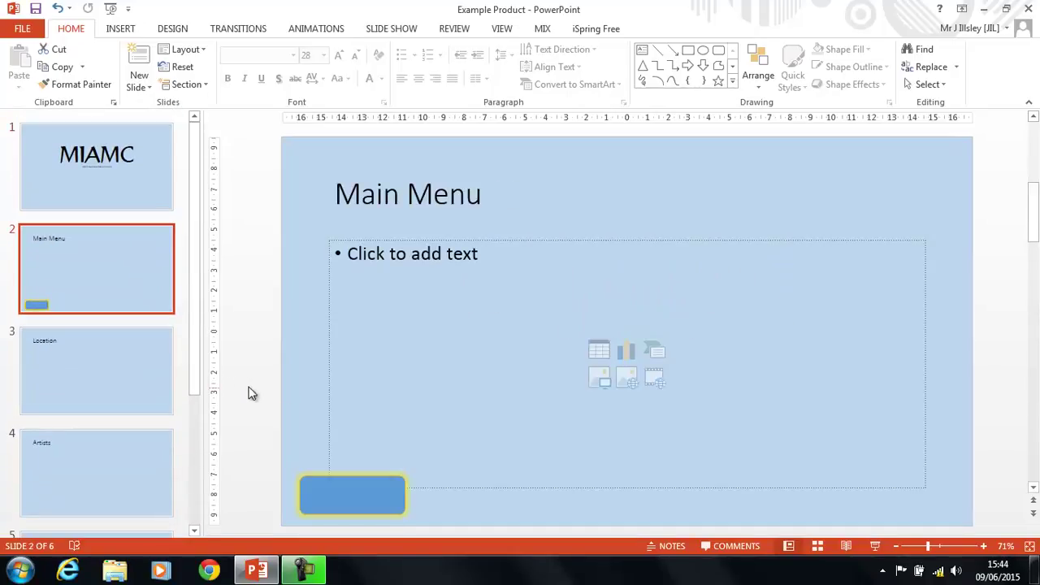
Cut the blue button from the Main Menu slide
click(344, 496)
right_click(344, 497)
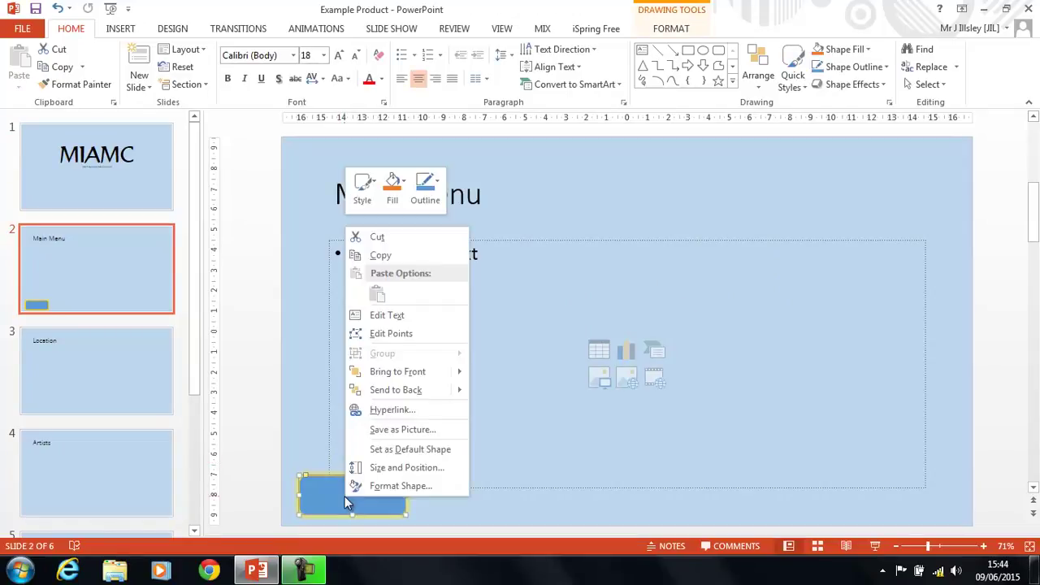
click(390, 238)
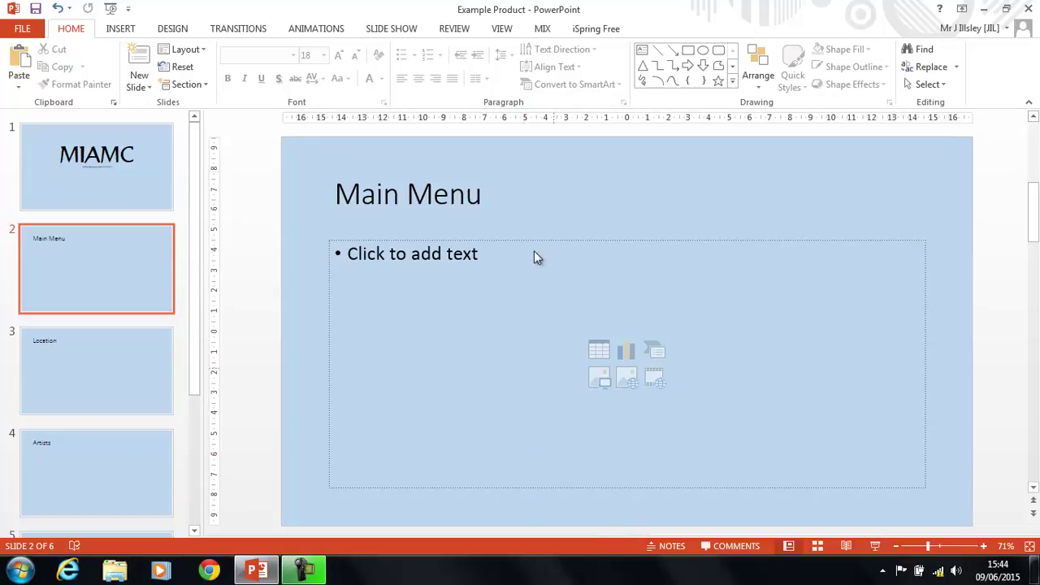
Show the View ribbon, briefly opening and closing the screenshot options
click(502, 29)
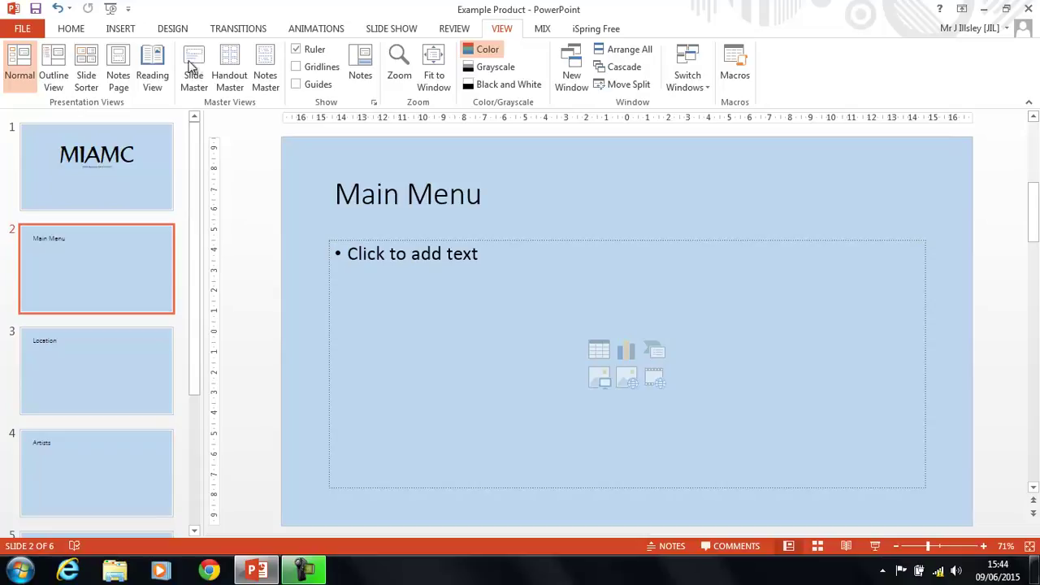
scroll(192, 61, down, 1)
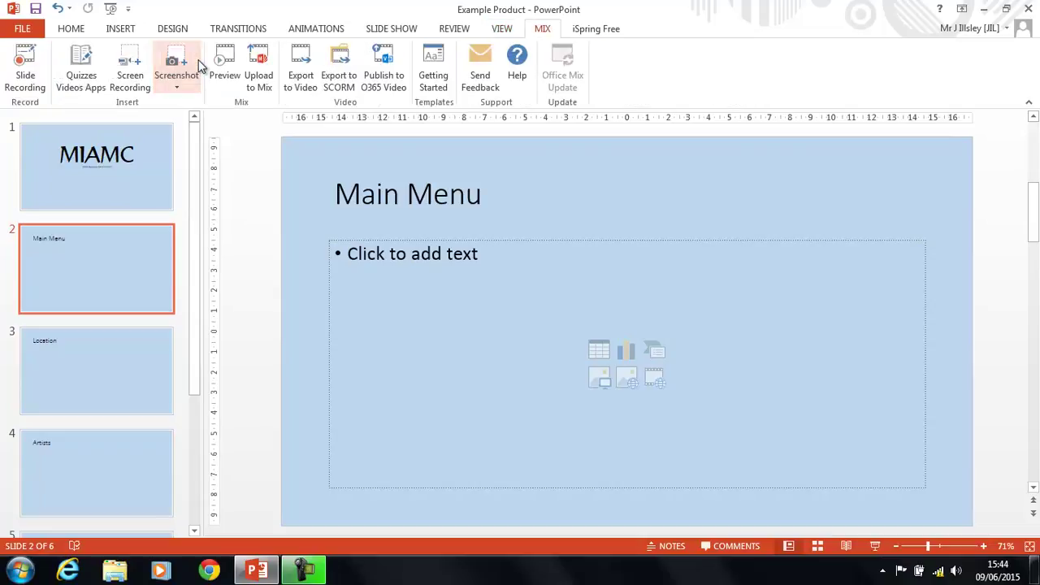
click(187, 72)
click(206, 143)
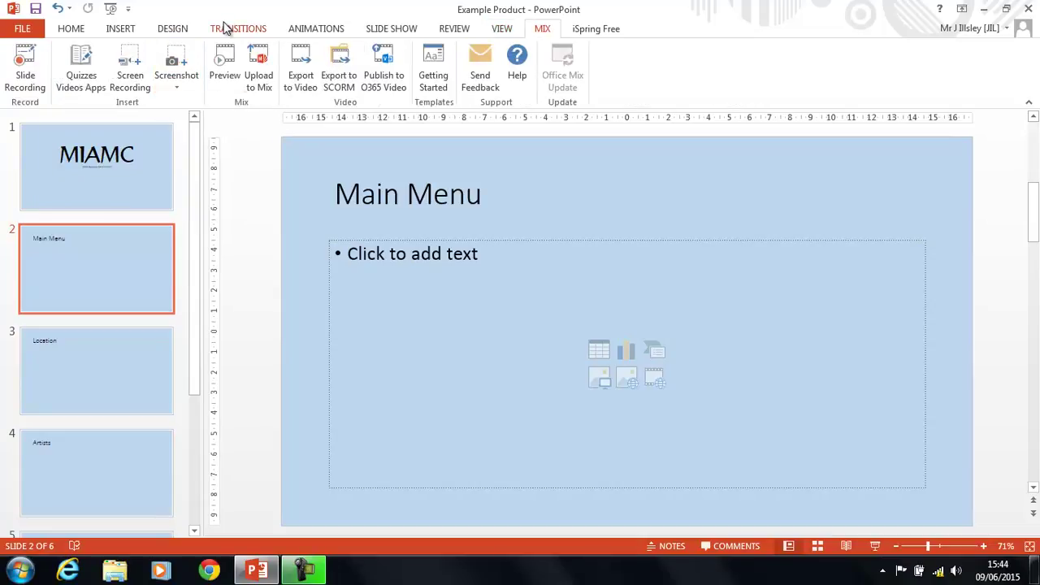
Switch to Slide Master view and select the third, Title and Content layout
click(498, 30)
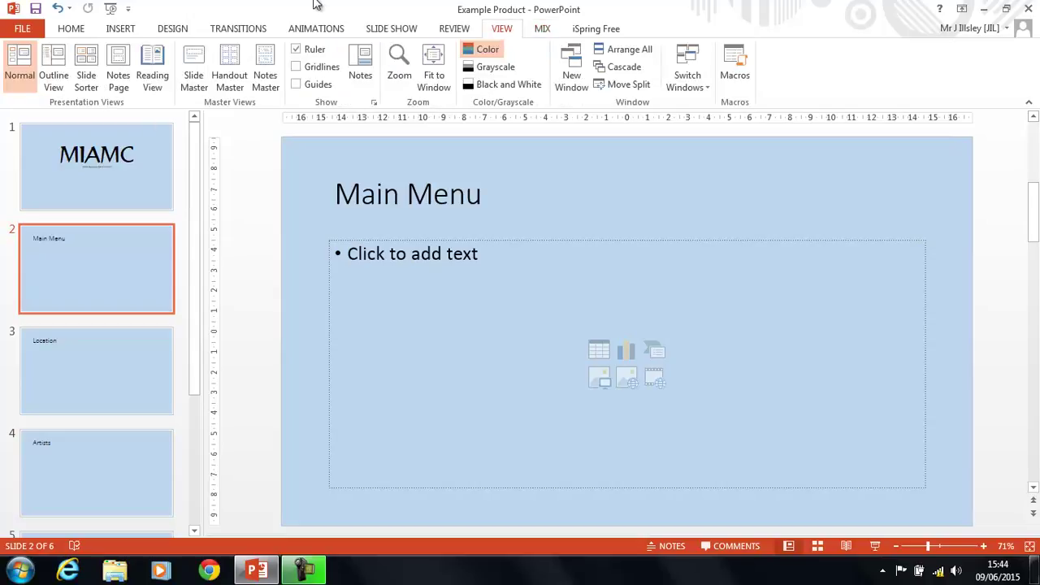
click(197, 66)
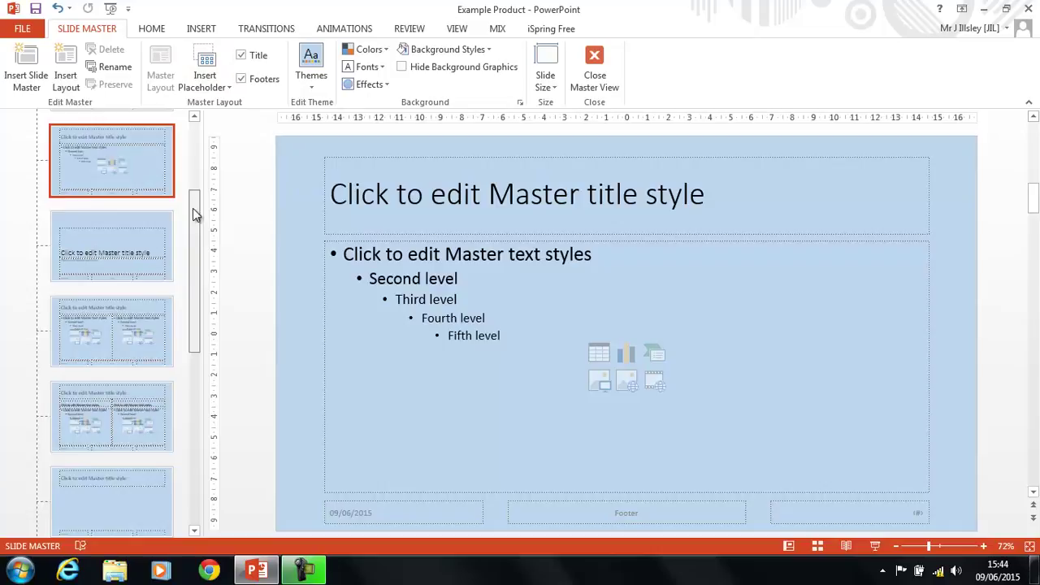
scroll(195, 211, up, 3)
click(132, 171)
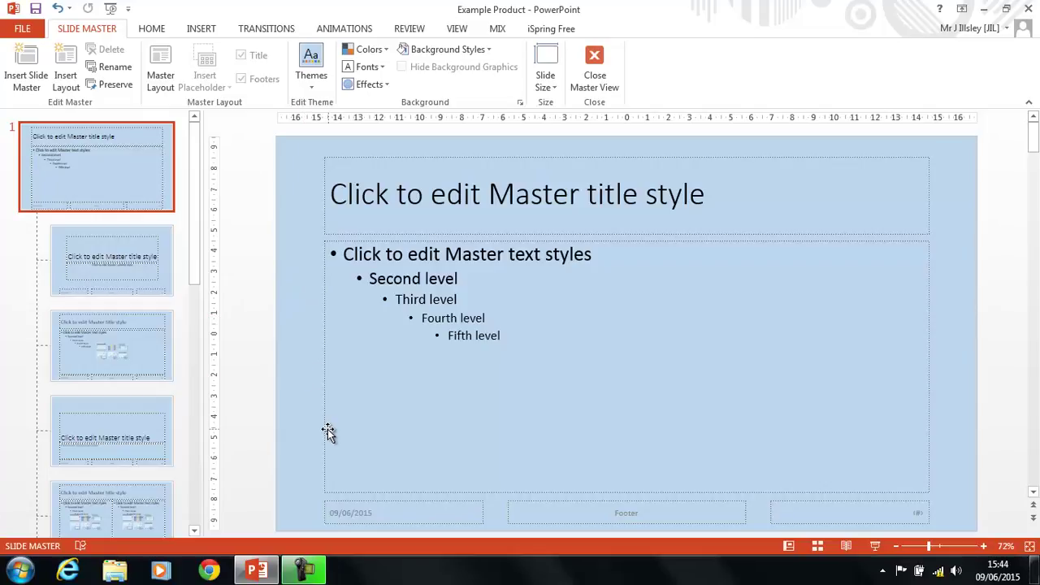
click(136, 337)
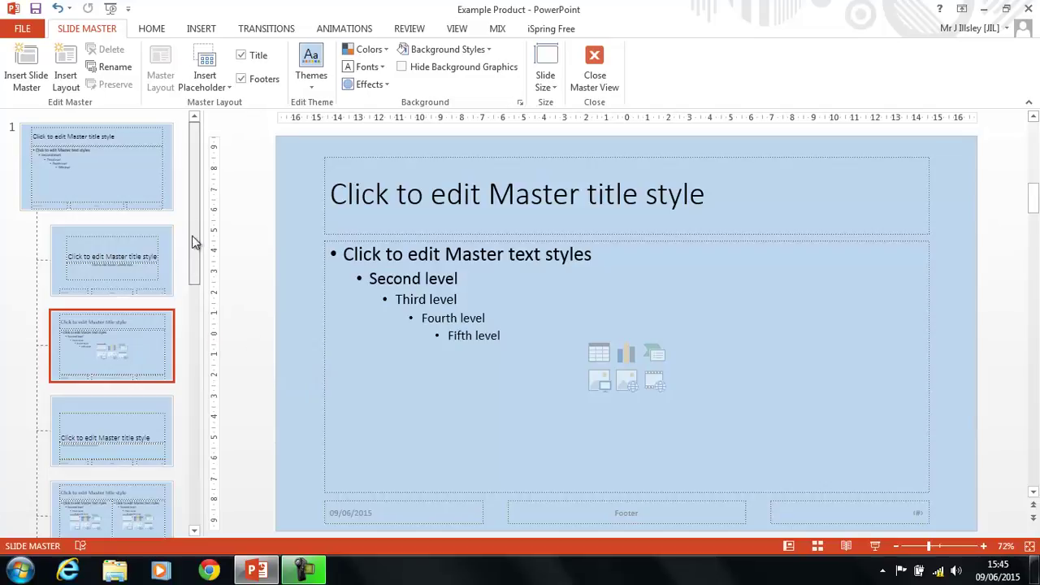
mouse_move(193, 244)
mouse_down()
mouse_move(190, 285)
mouse_move(191, 258)
mouse_up()
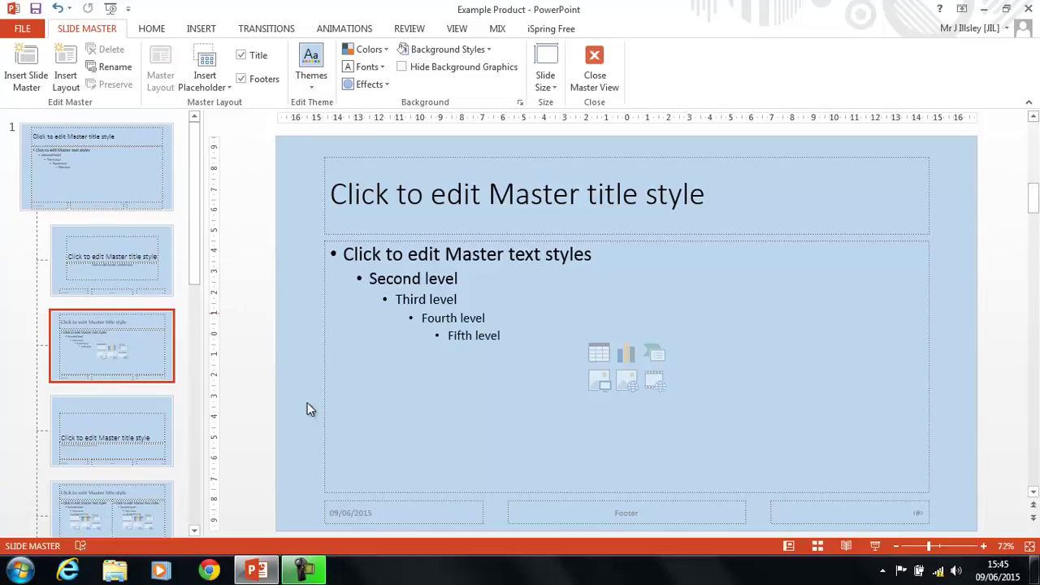
Paste the blue button onto the Title and Content layout and add two copies in a bottom row
key(ctrl+v)
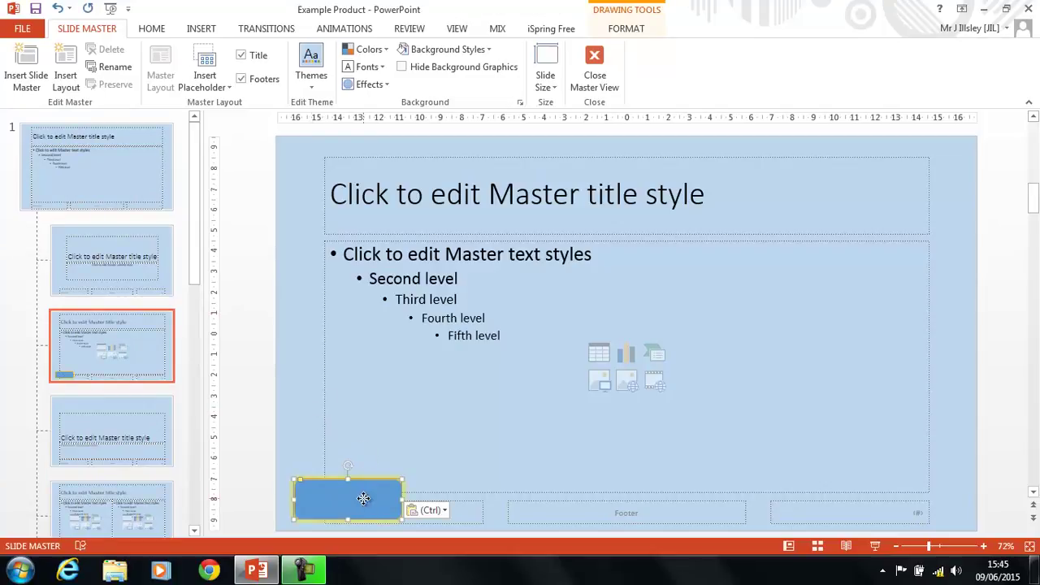
drag(364, 498, 664, 504)
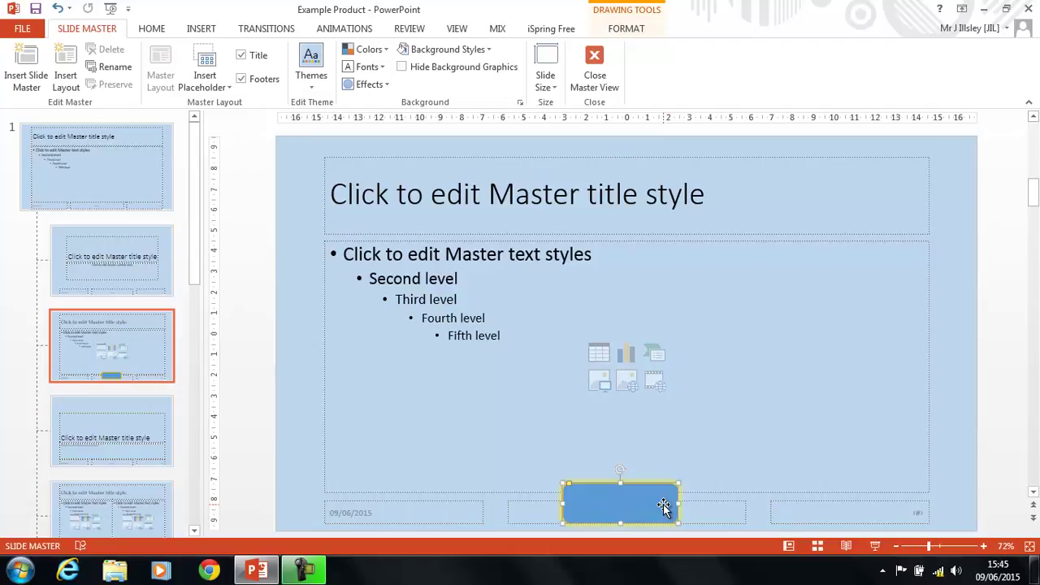
key(ctrl+v)
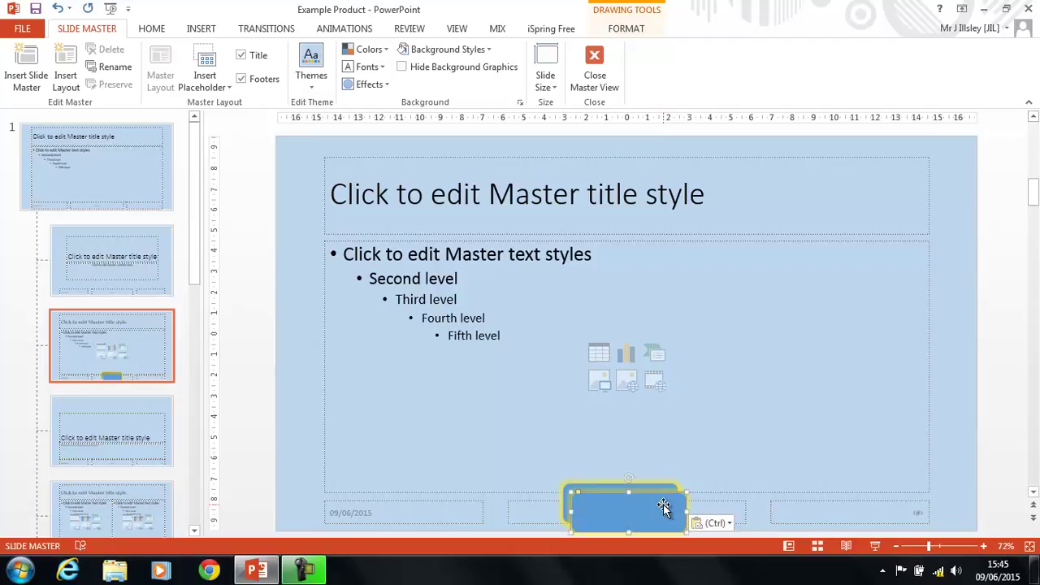
key(Up)
key(Up)
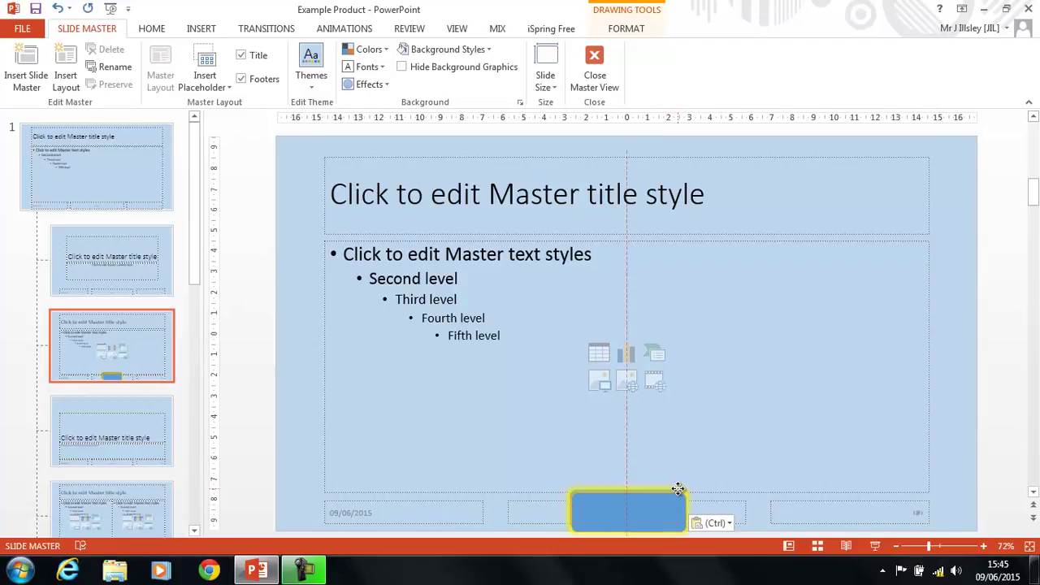
key(Left)
key(Left)
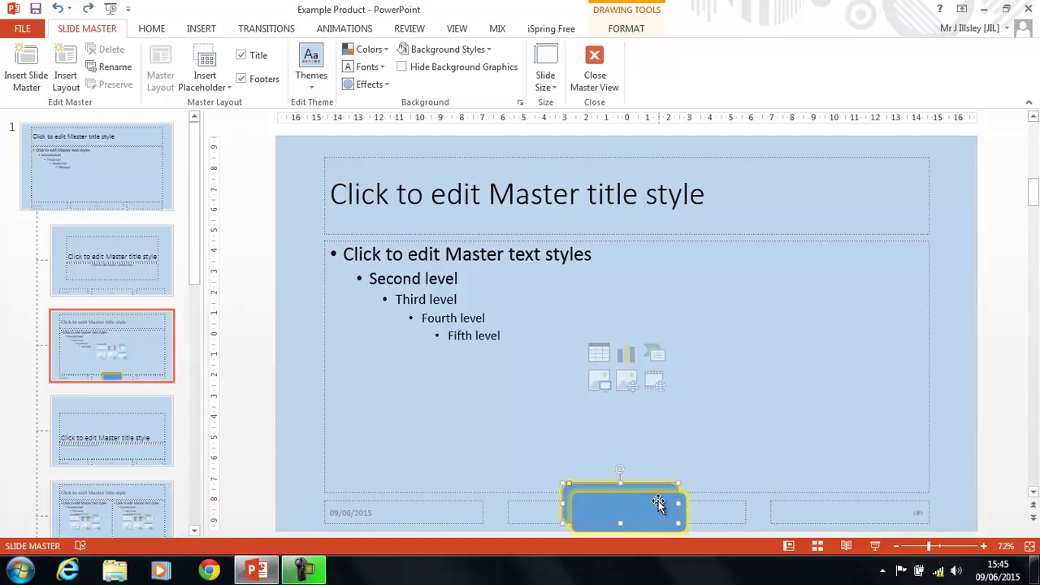
key(Right)
key(Right)
key(Down)
key(Down)
drag(651, 509, 772, 498)
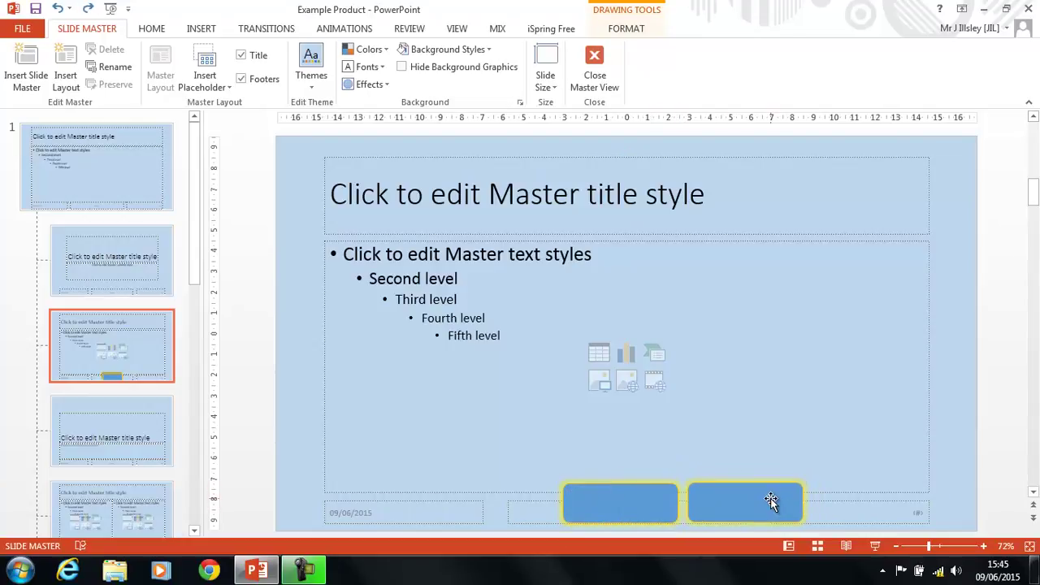
key(ctrl+v)
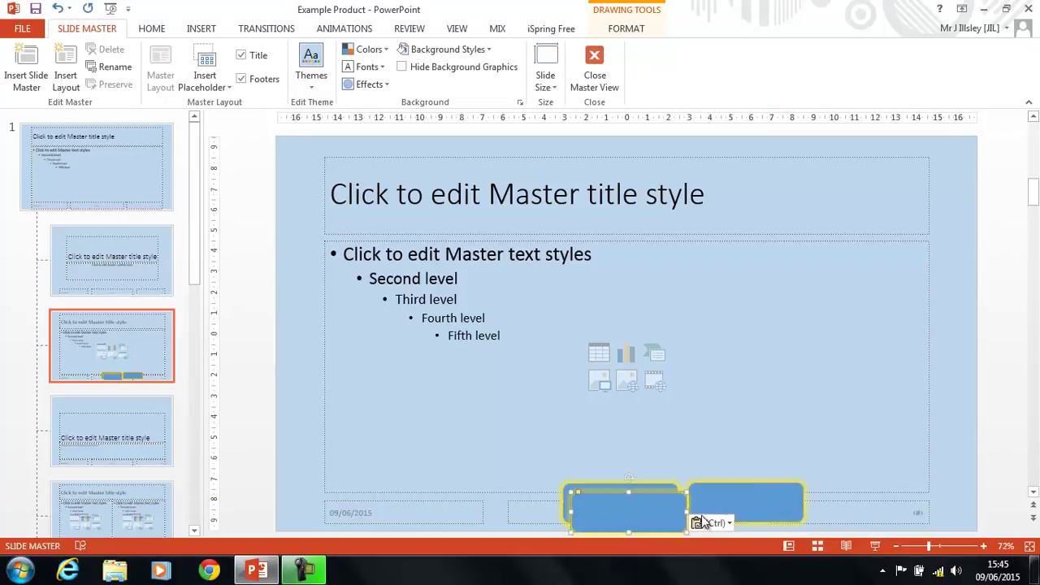
drag(674, 516, 898, 509)
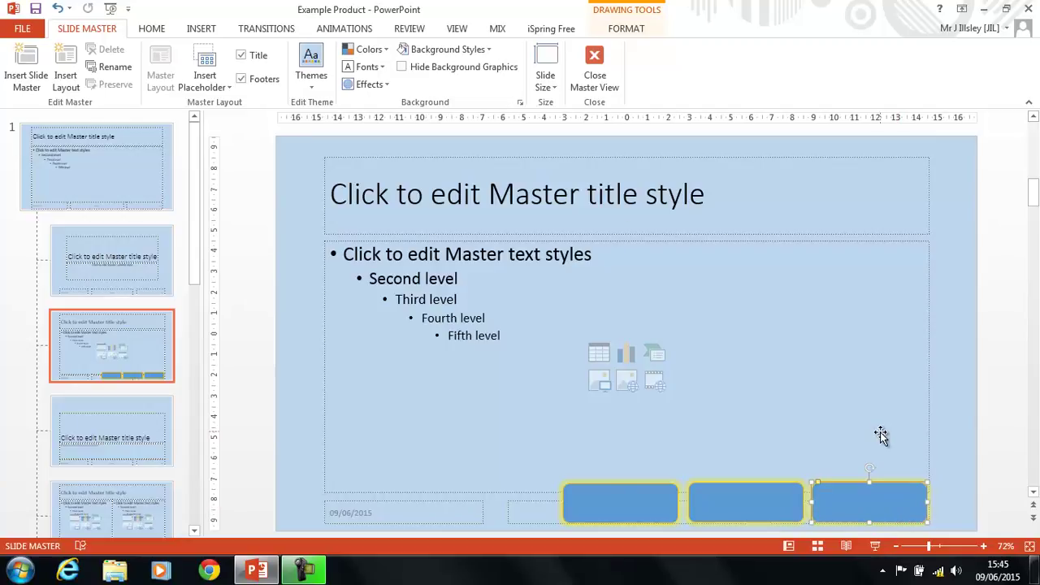
Nudge the rightmost button slightly right to even out the row
click(882, 436)
click(875, 504)
drag(875, 504, 878, 504)
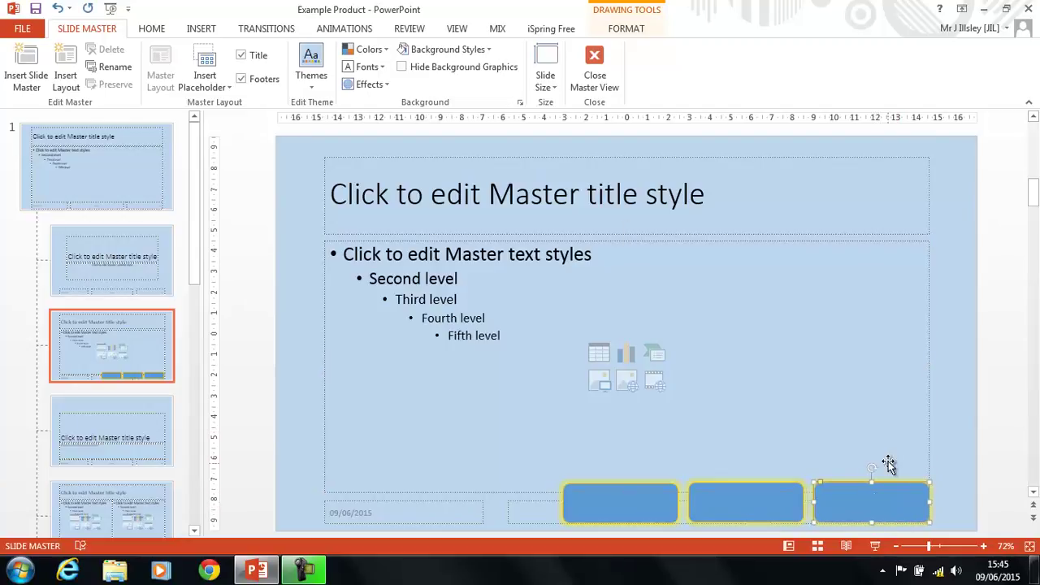
click(886, 445)
click(952, 470)
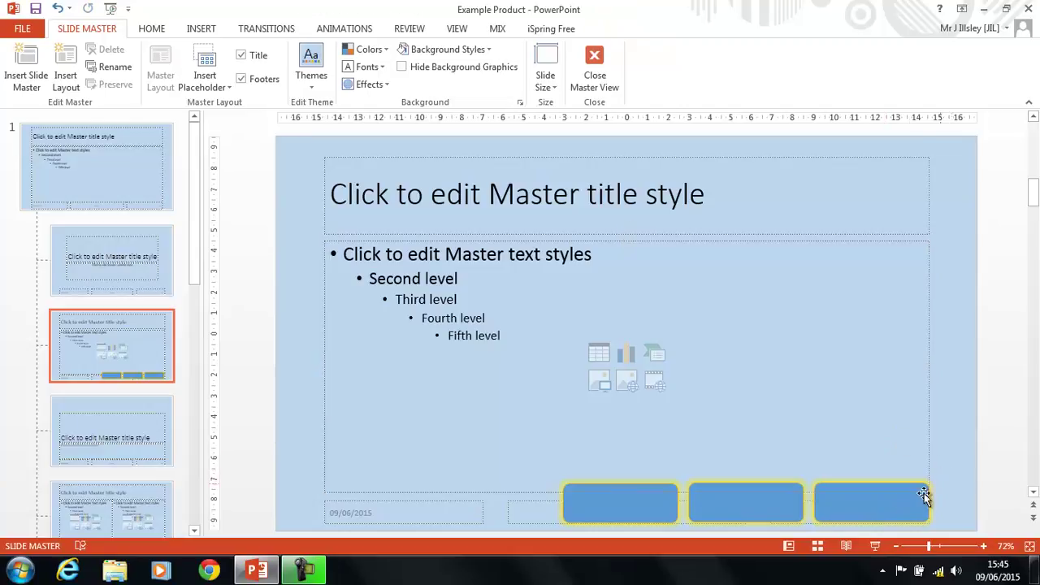
Copy the two right-hand buttons and place the pair at the row's left end, making five
click(886, 509)
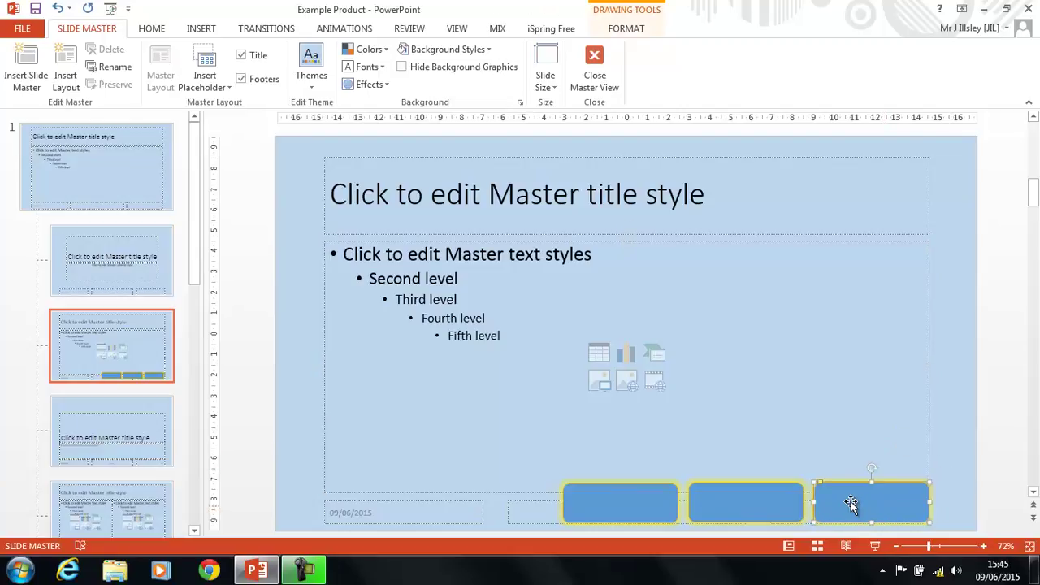
shift+click(780, 498)
key(ctrl+c)
key(ctrl+v)
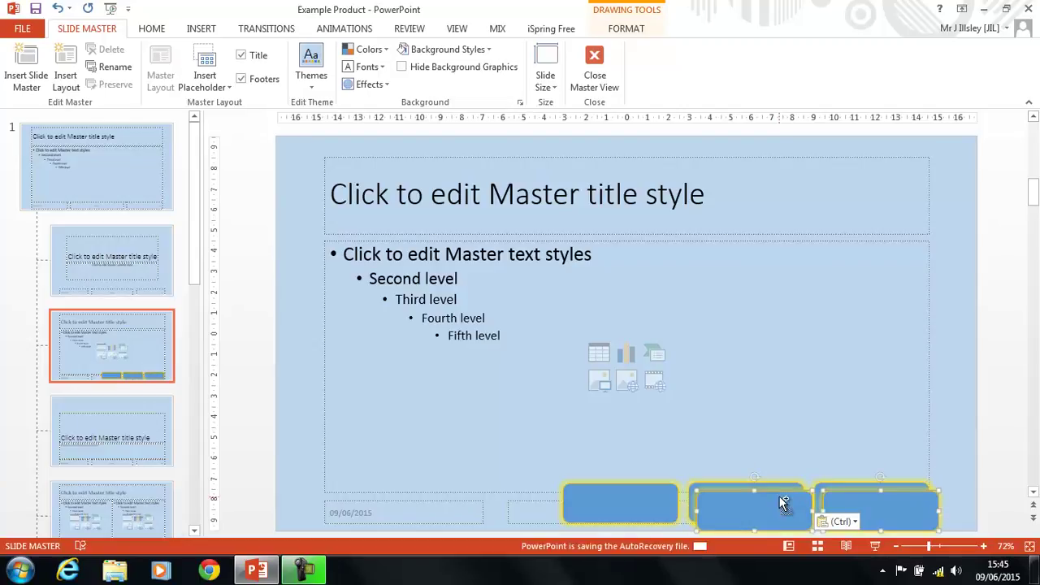
drag(779, 498, 388, 498)
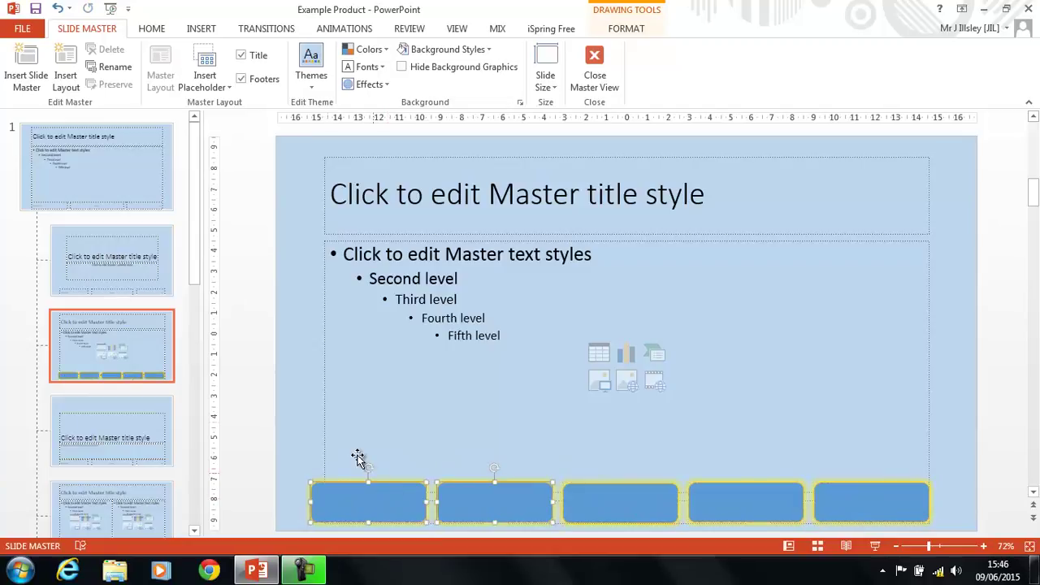
click(298, 372)
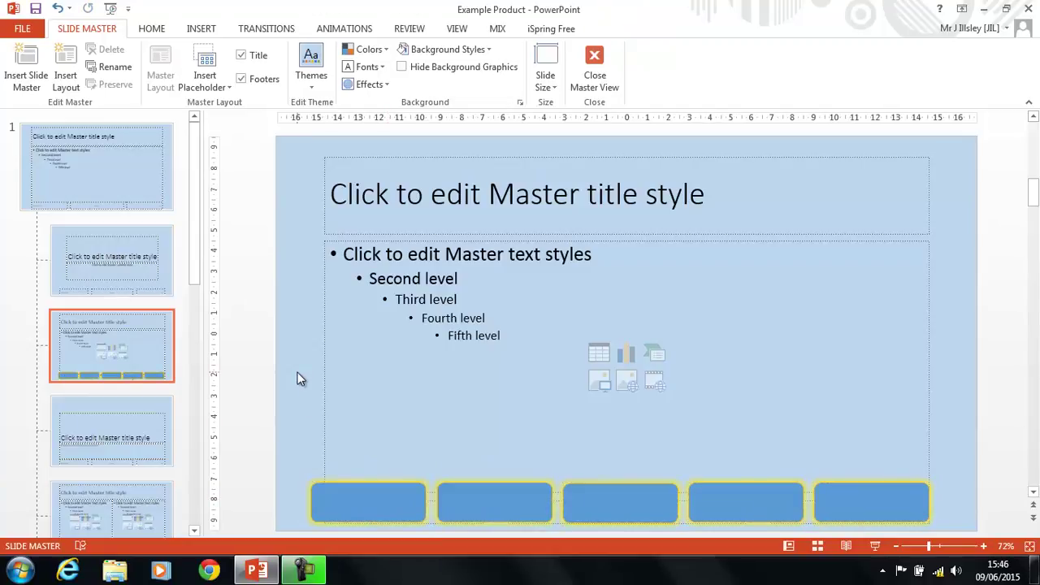
Close Master View and check the slides now show five buttons
click(604, 81)
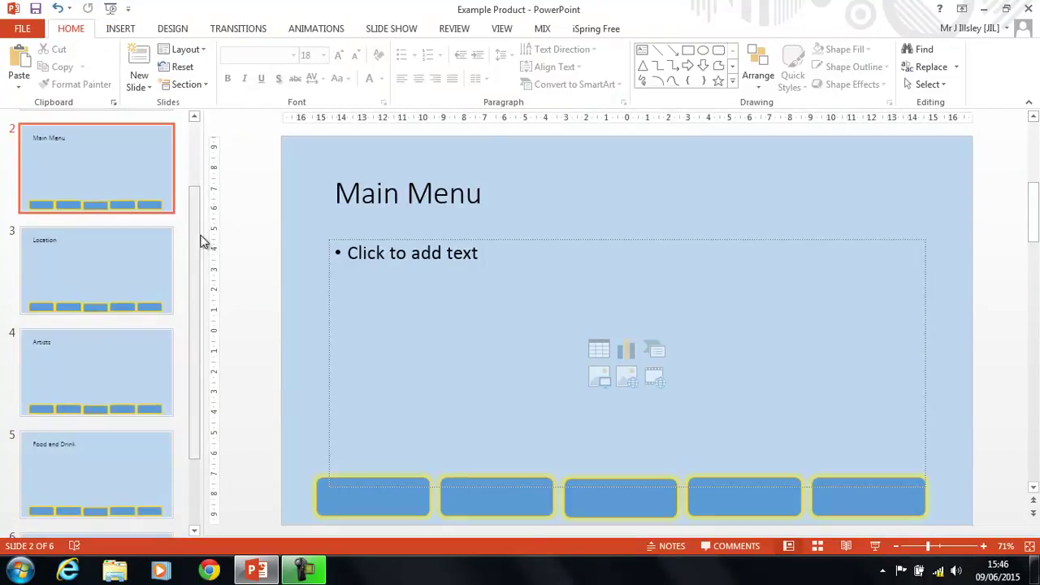
drag(195, 232, 192, 160)
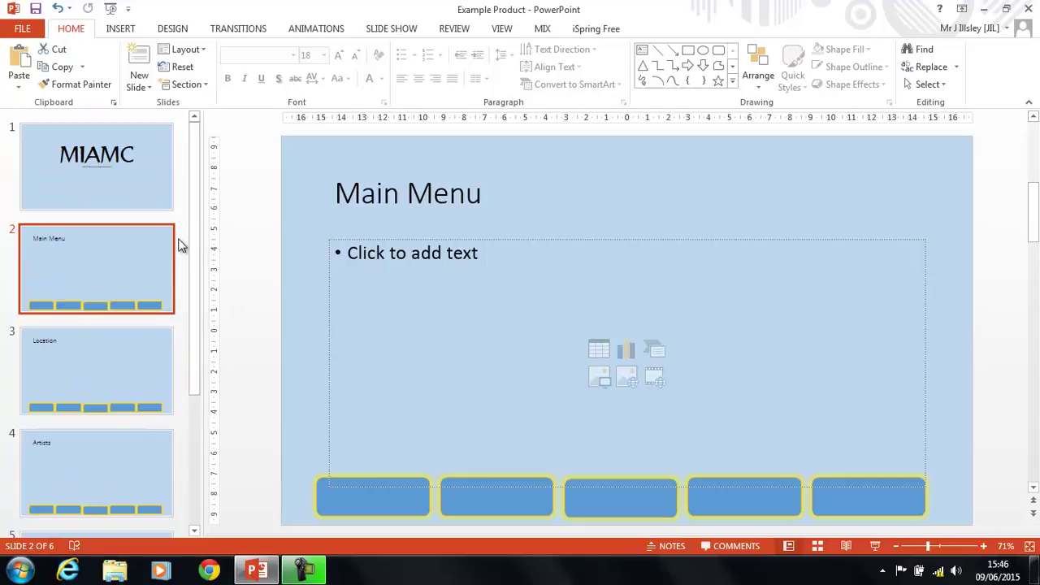
drag(198, 223, 196, 266)
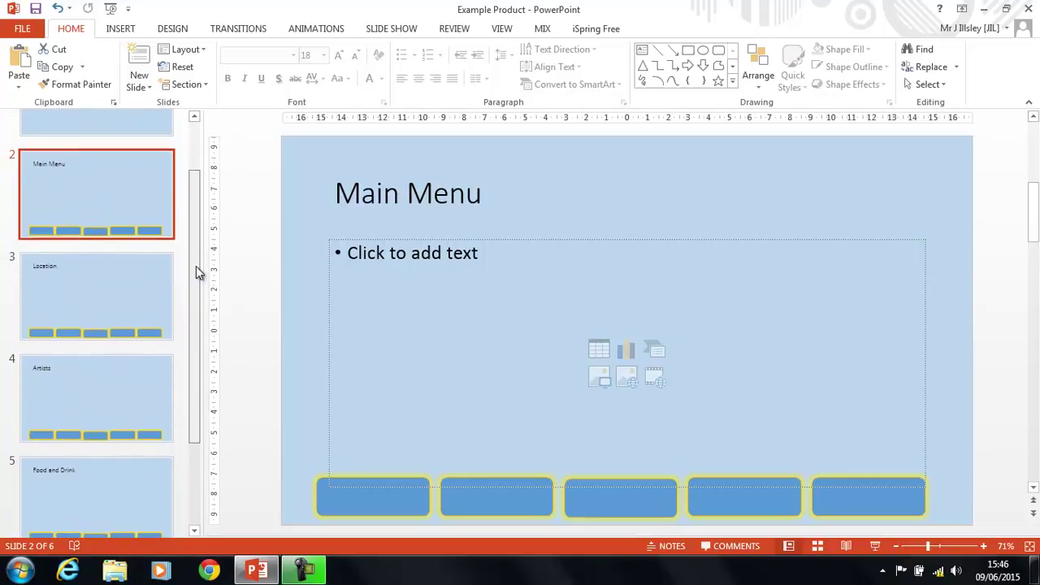
Reopen Slide Master and label the first button Location
click(501, 32)
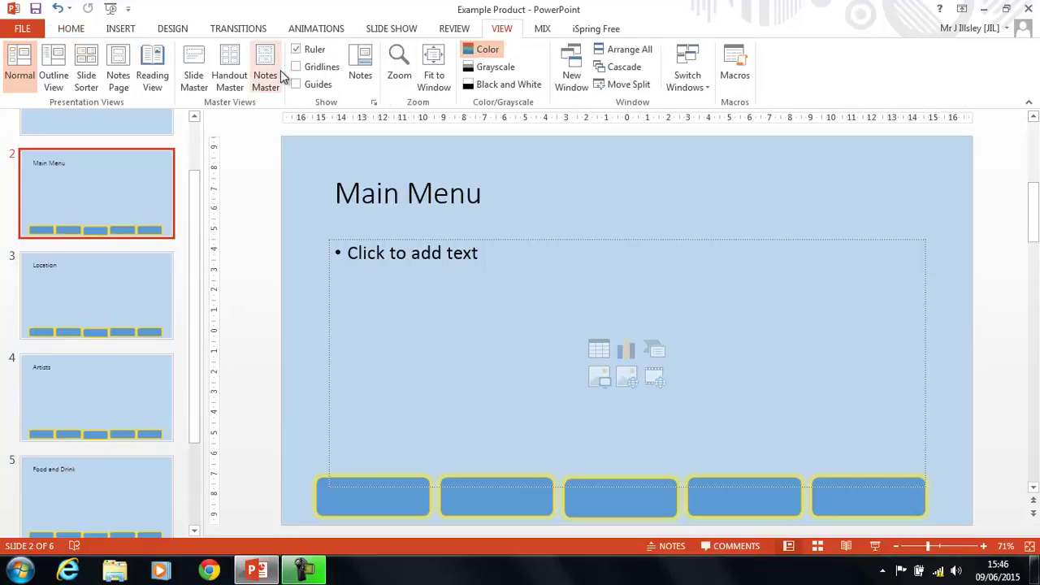
click(193, 68)
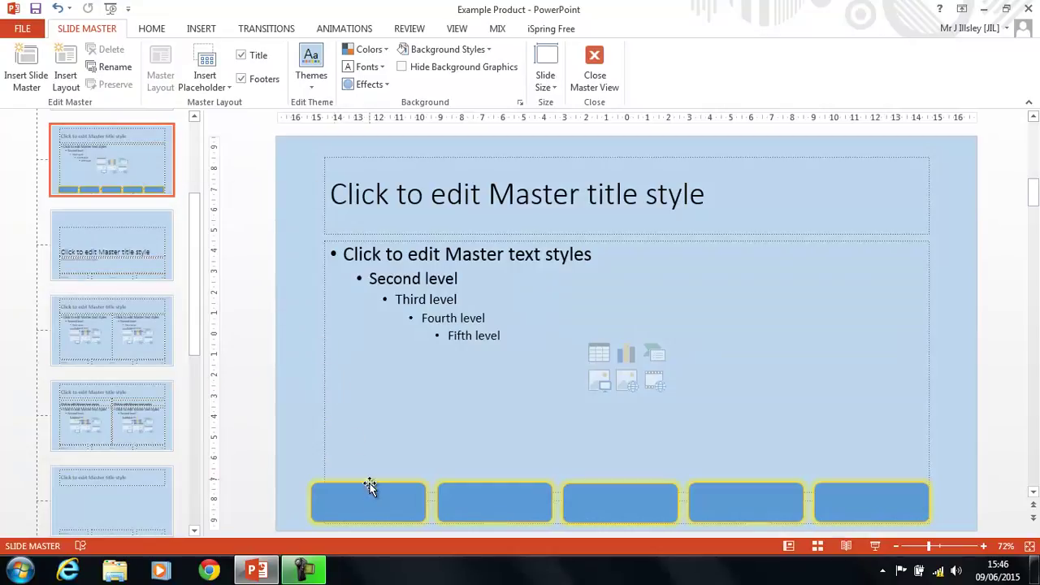
click(371, 504)
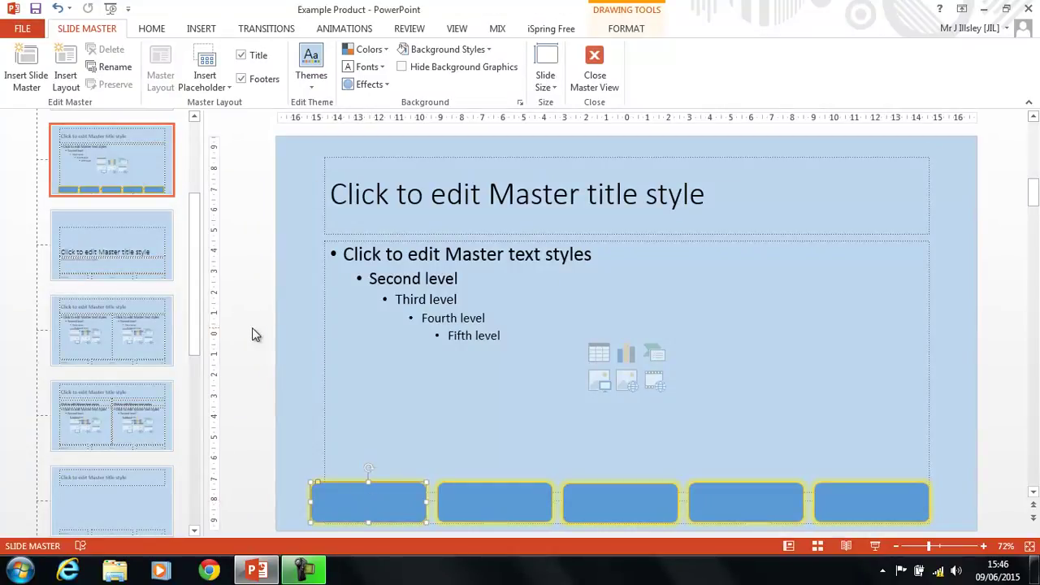
right_click(388, 494)
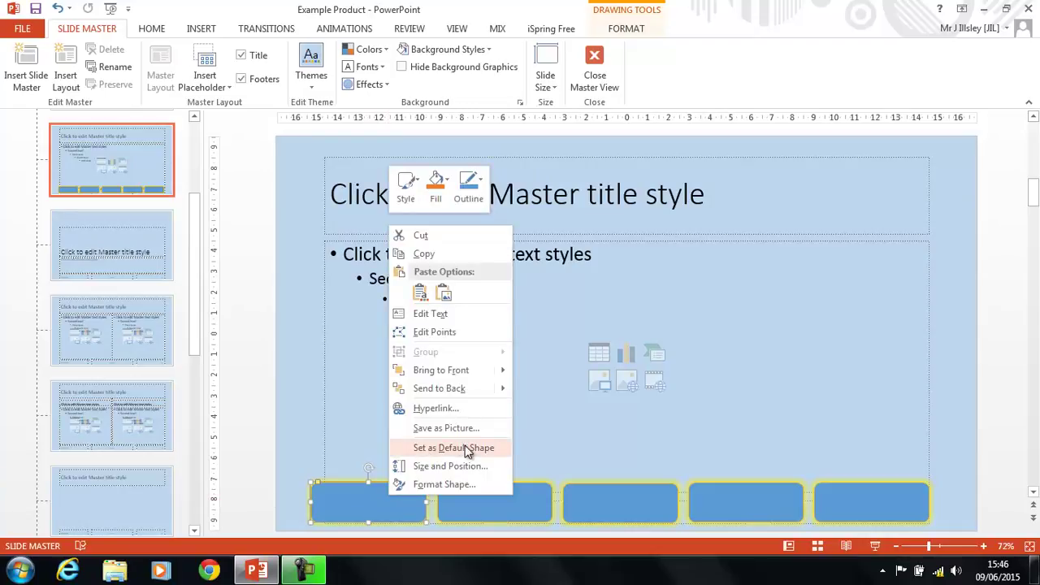
click(449, 314)
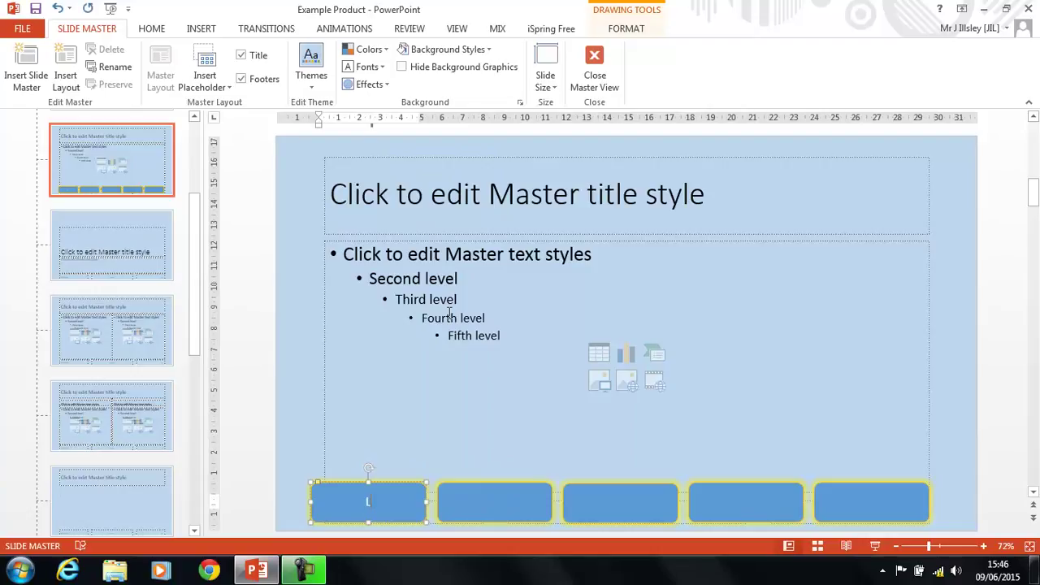
text(Location)
Label the second and third buttons Artists and Food & Drink, then close Master View
click(458, 506)
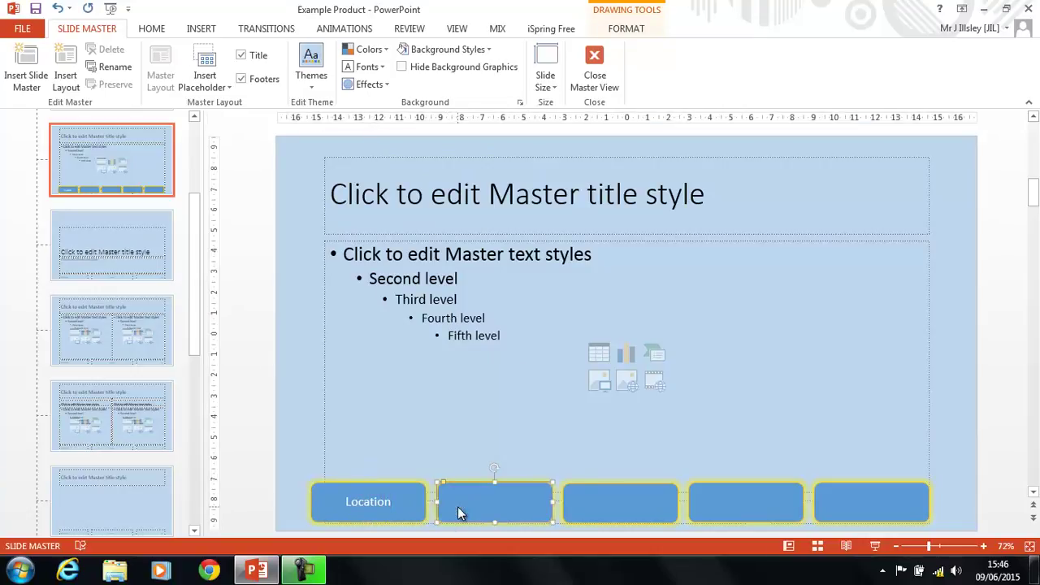
right_click(458, 506)
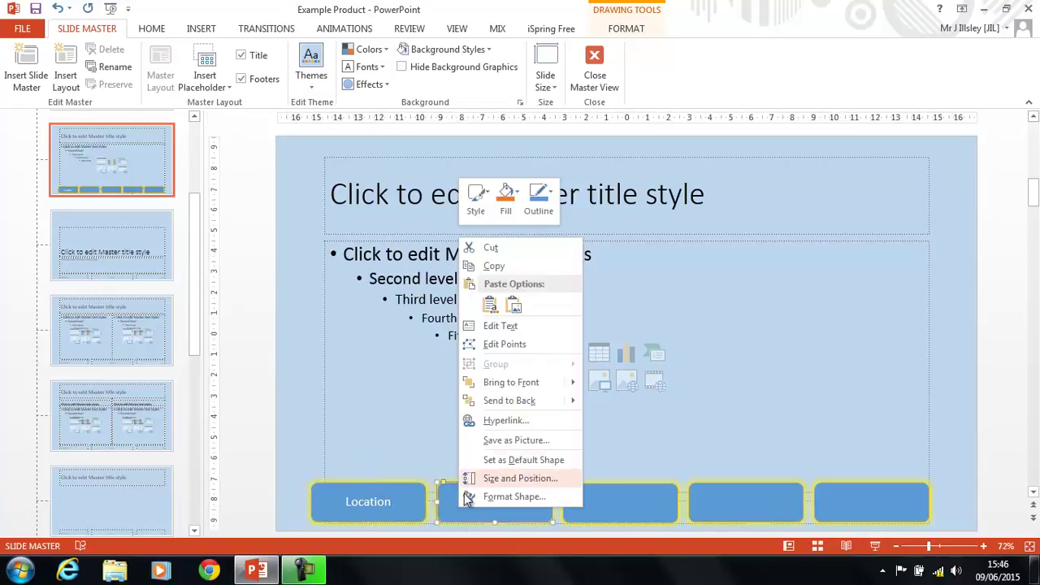
click(517, 326)
text(Artis)
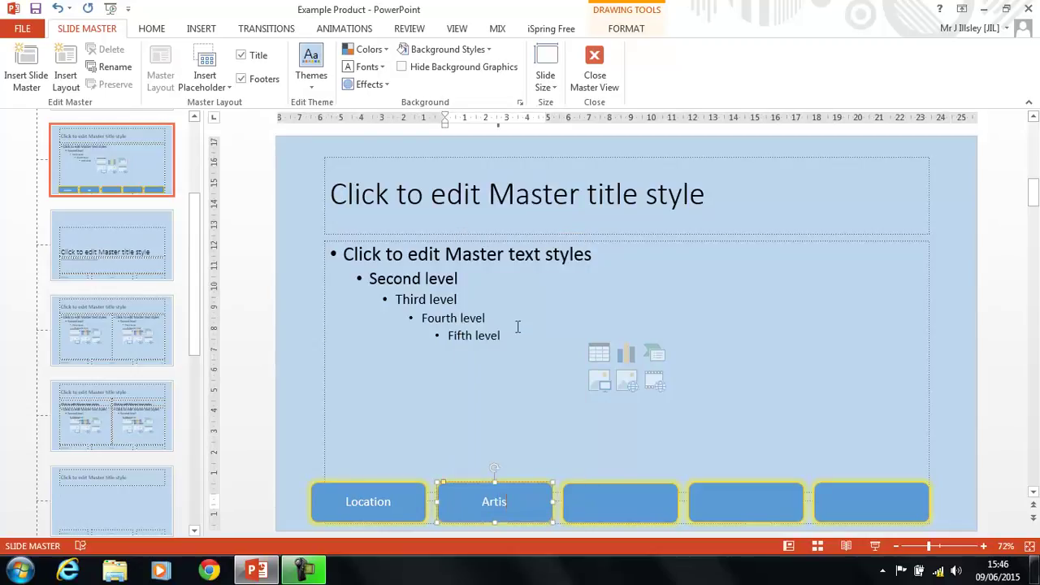
text(ts)
right_click(615, 496)
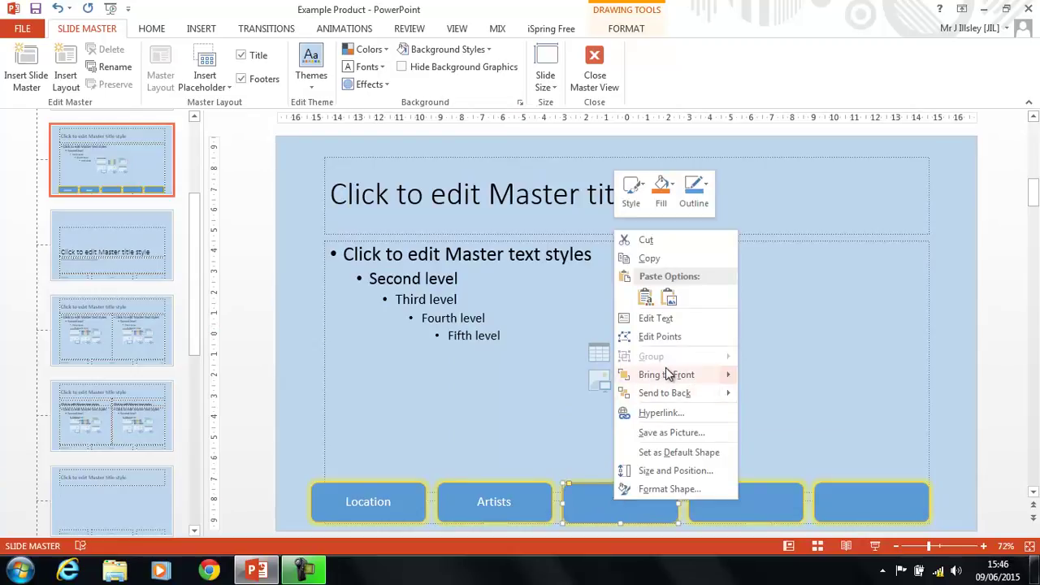
click(668, 322)
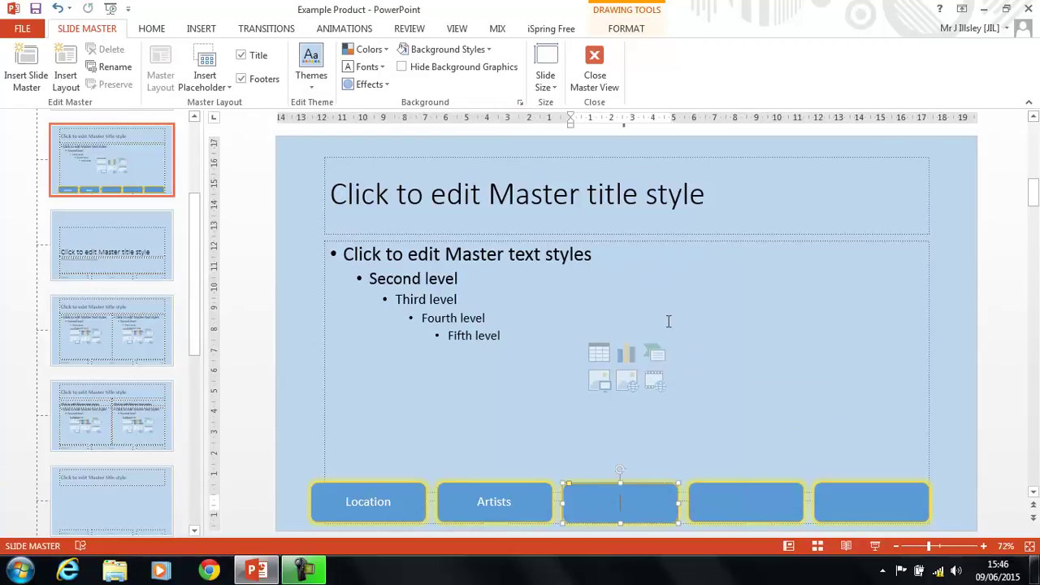
text(Food & Drink)
click(605, 59)
Go to the Location slide to confirm the three labelled buttons appear
key(Down)
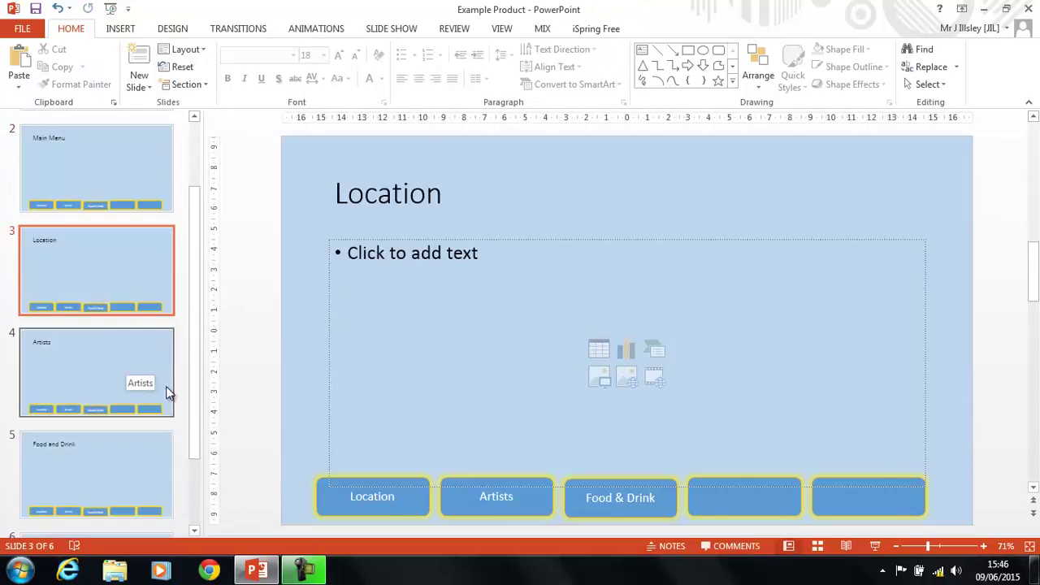
scroll(195, 473, down, 3)
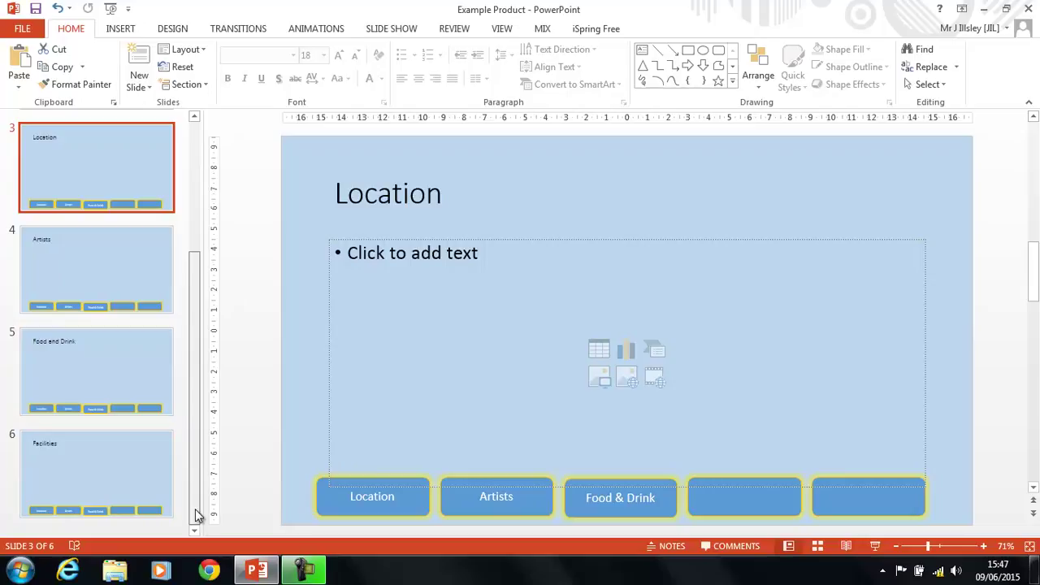
drag(192, 474, 191, 391)
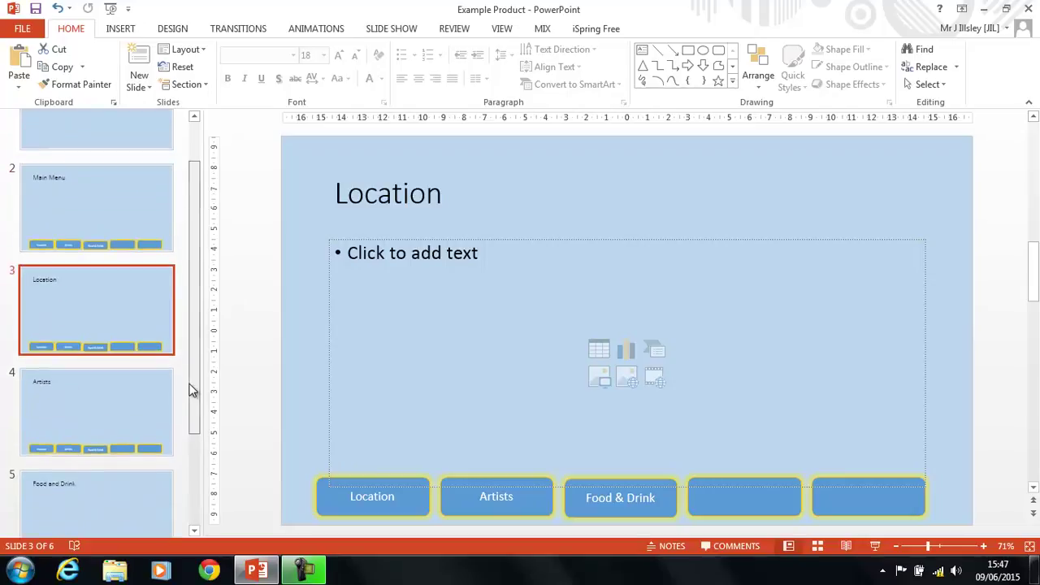
click(500, 29)
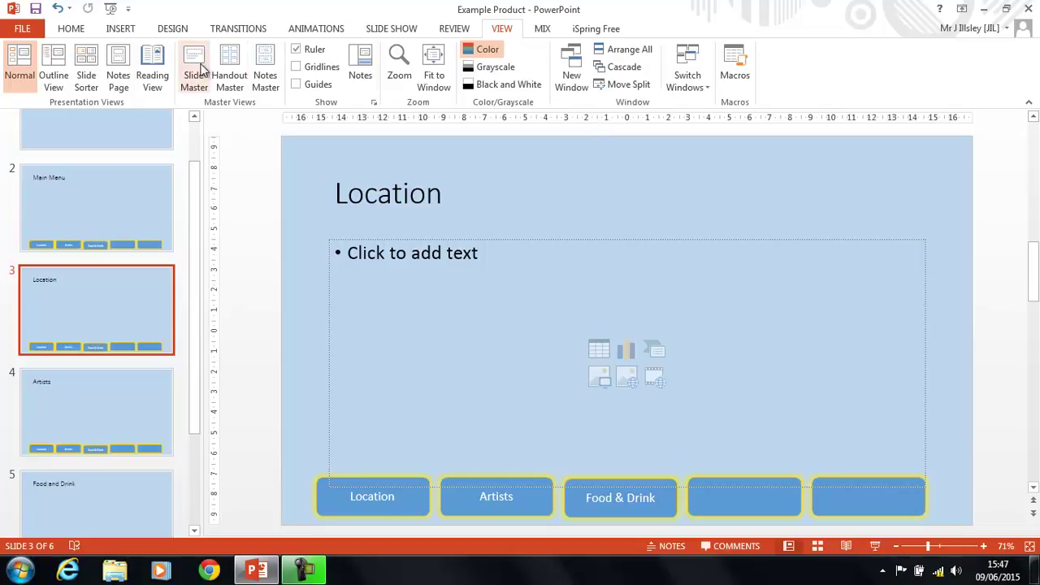
Reopen Slide Master and label the fourth button Facilities
click(202, 69)
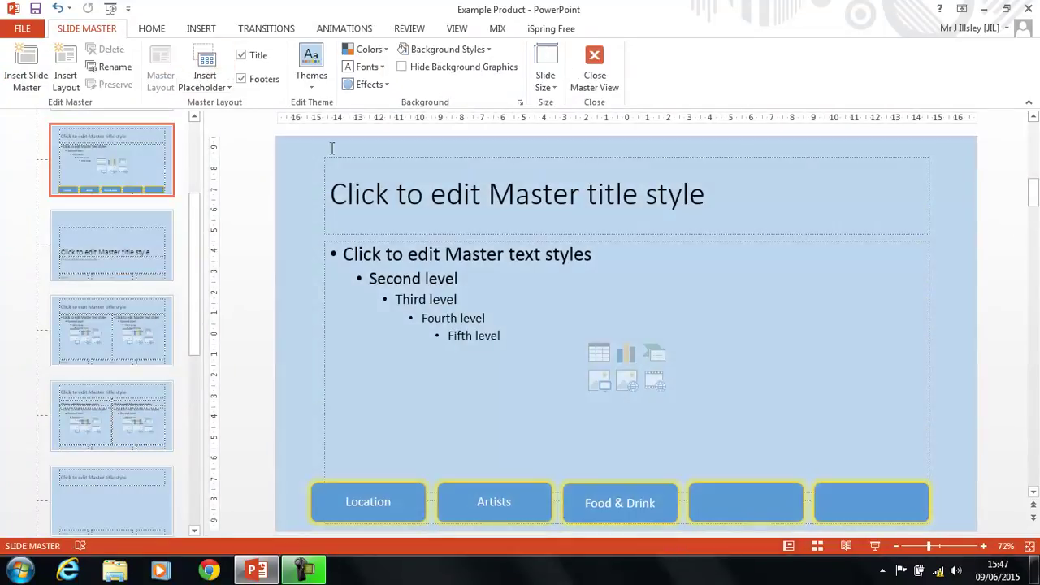
right_click(716, 502)
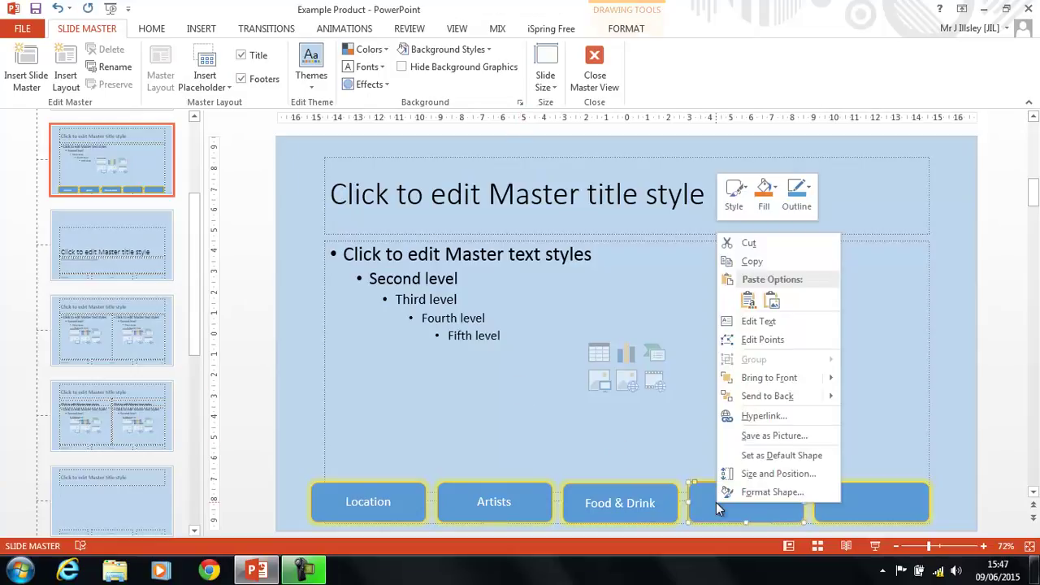
click(779, 322)
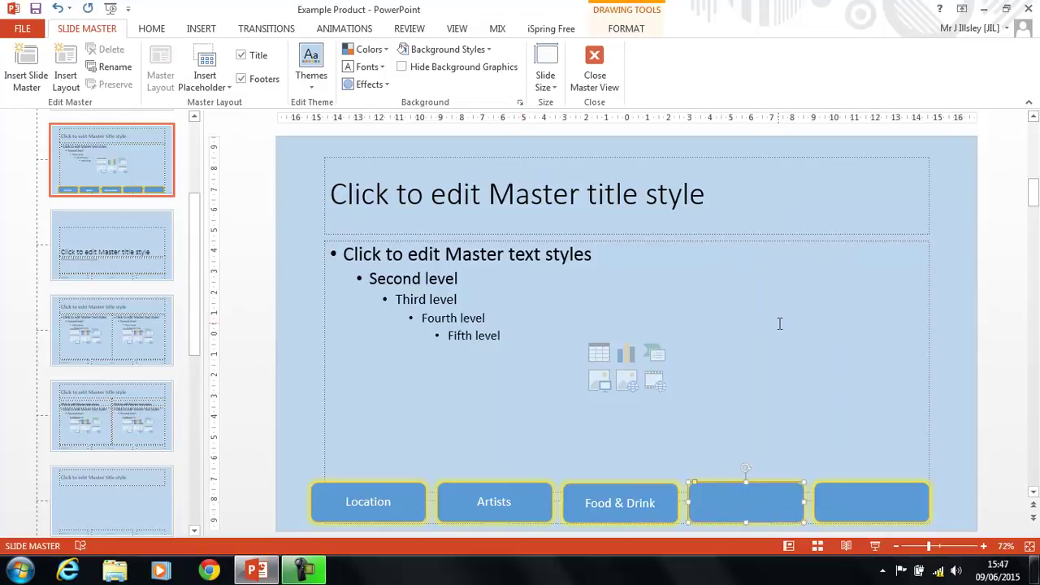
text(Facilities)
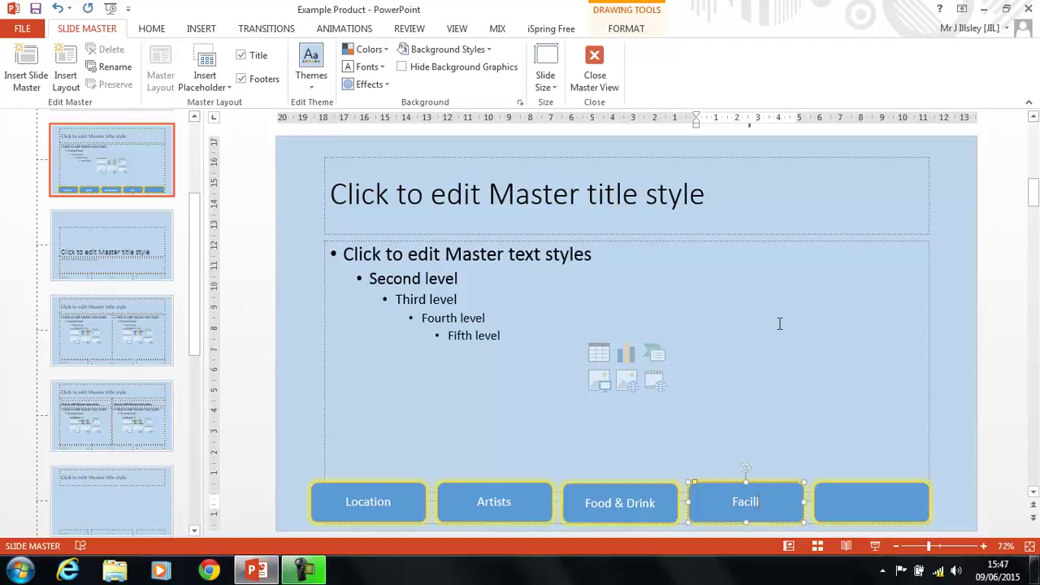
Label the fifth button Location and retype the first button's text as Main Menu
right_click(868, 508)
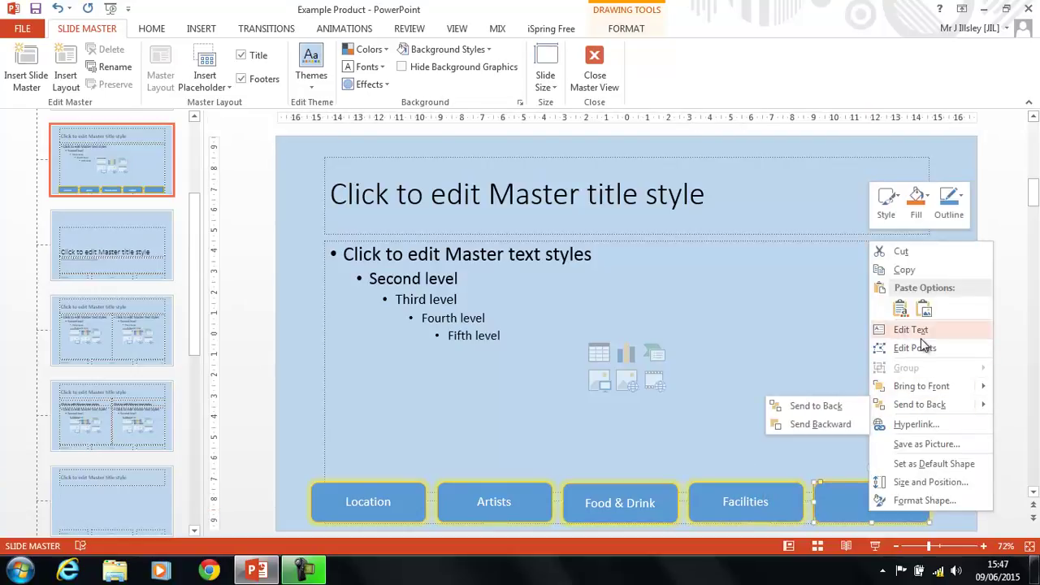
click(922, 335)
text(Main Menu)
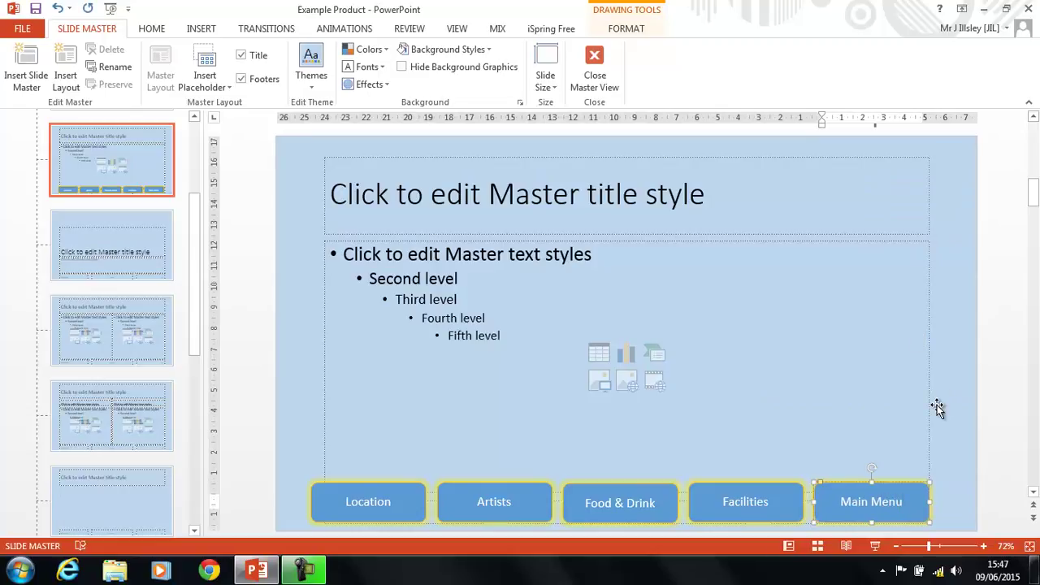
double_click(884, 498)
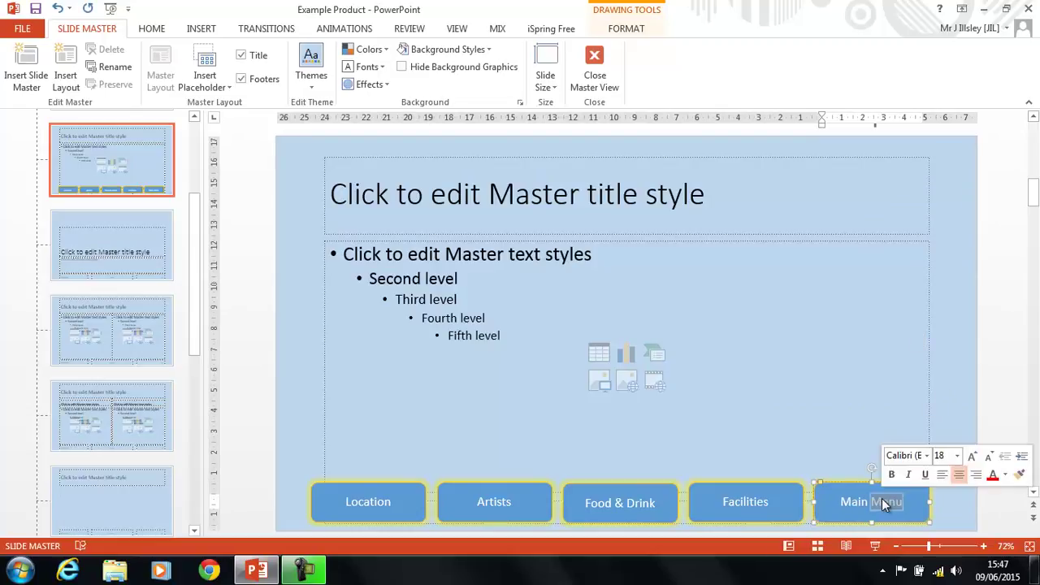
text(LOca)
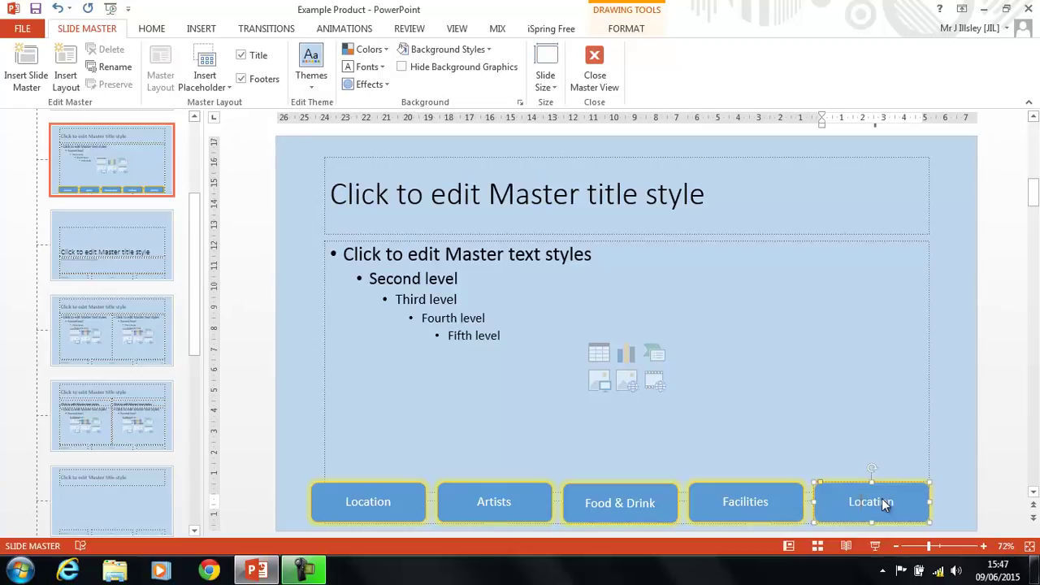
double_click(373, 503)
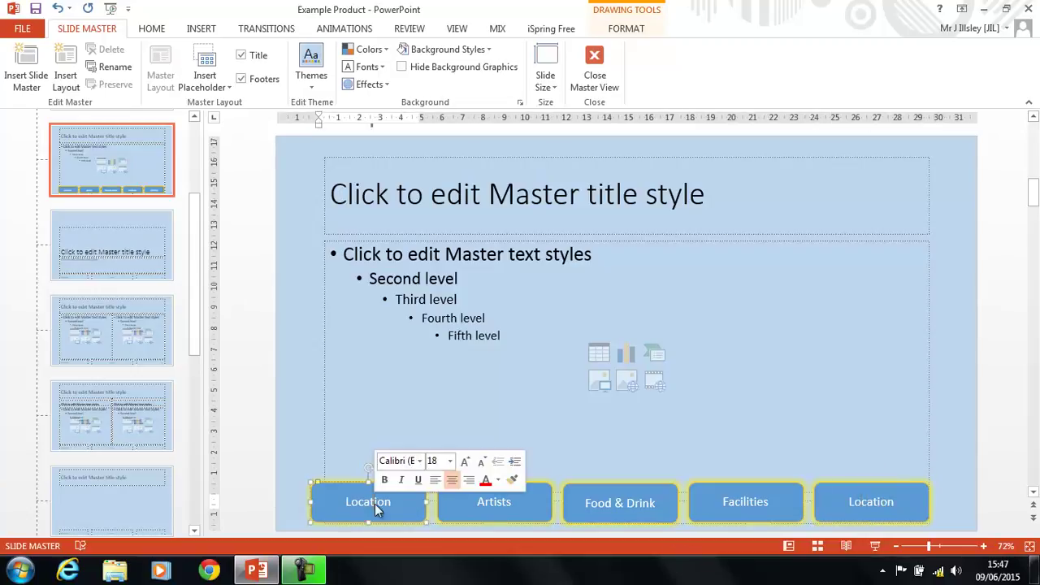
text(Main)
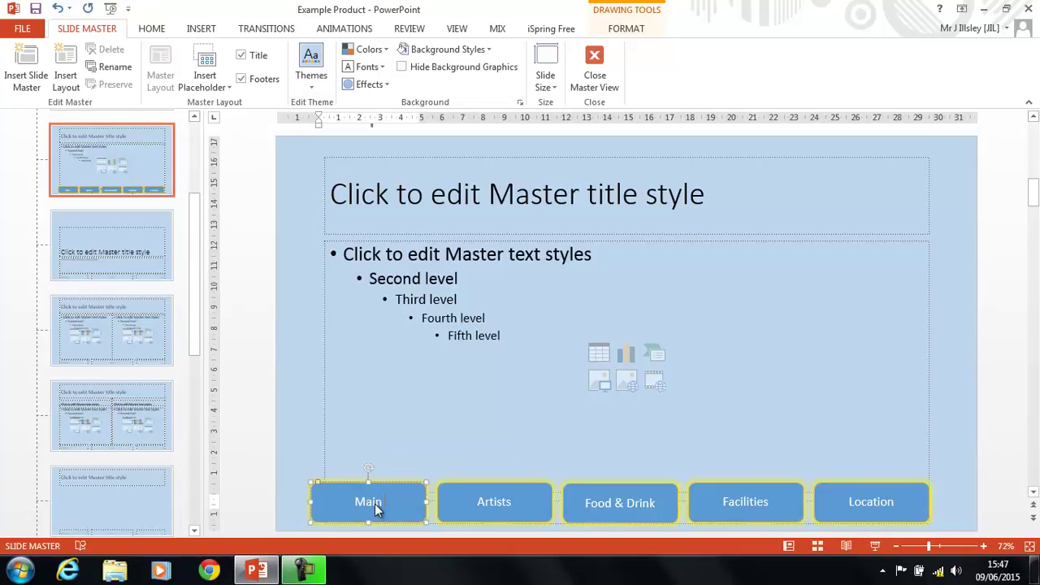
text( Menu)
Hyperlink the Main Menu button to slide 2, Main Menu, under Place in This Document
click(258, 368)
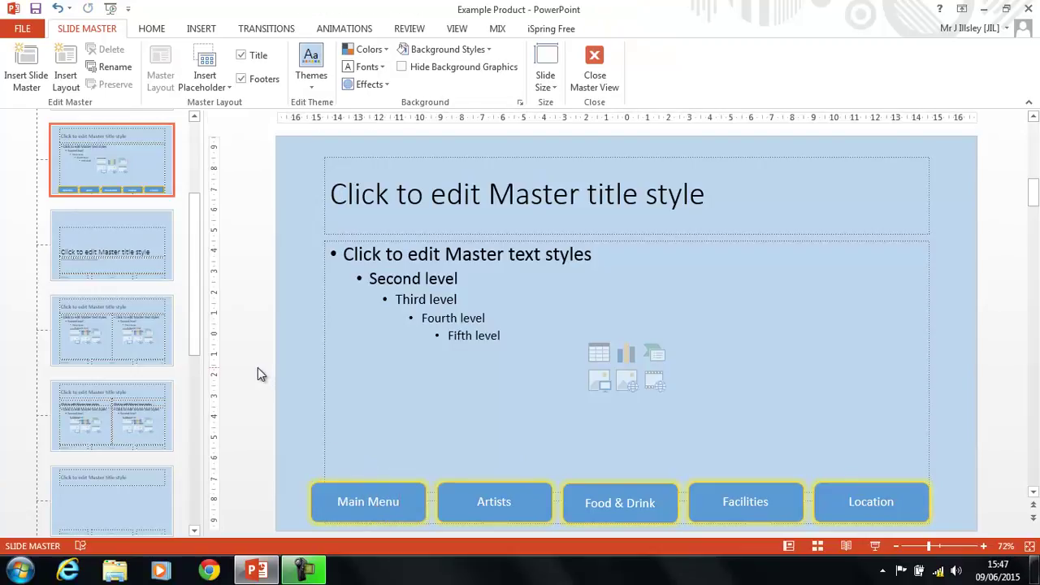
click(349, 483)
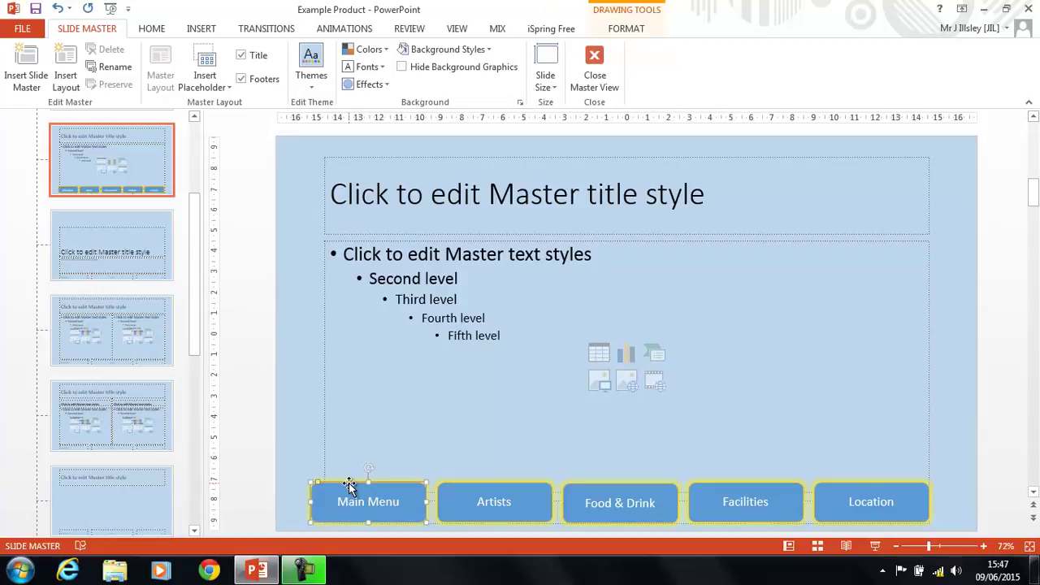
click(355, 501)
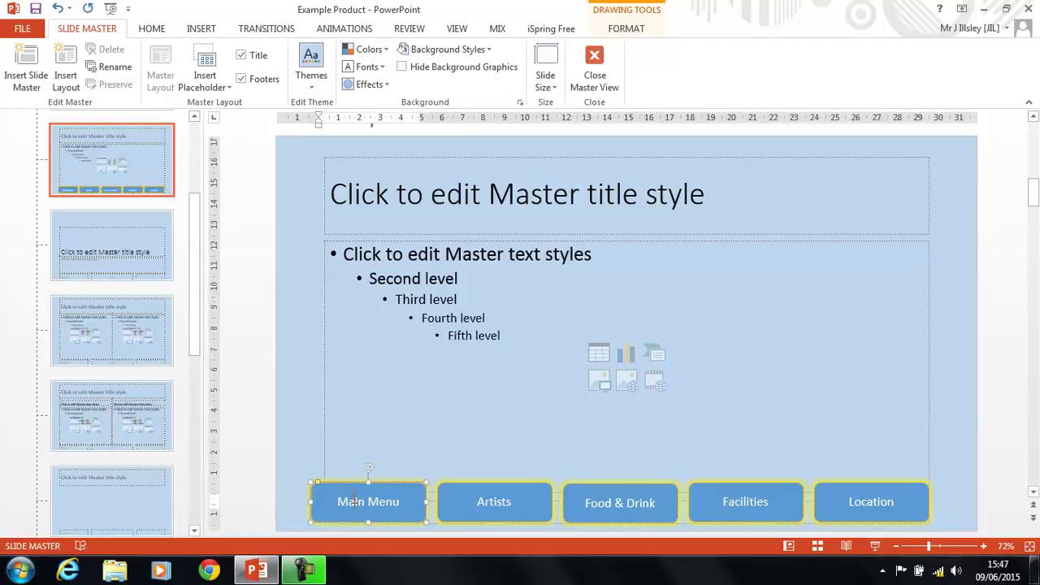
click(331, 483)
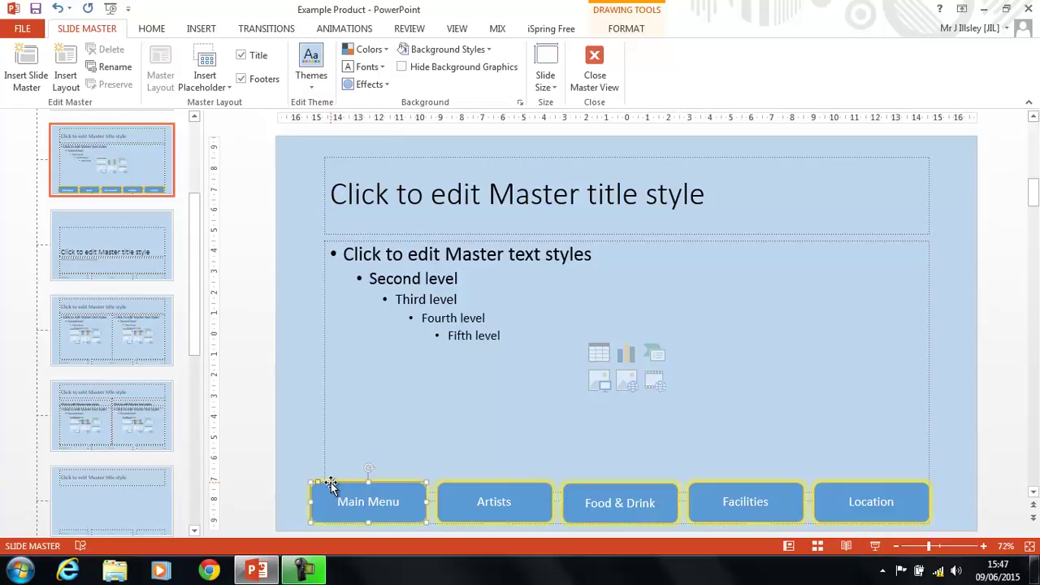
right_click(330, 483)
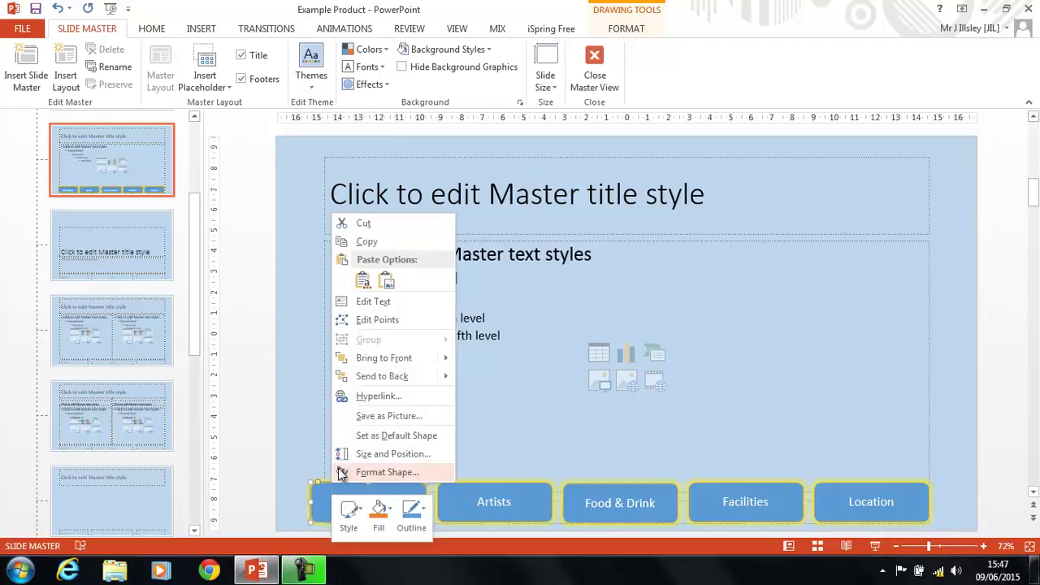
click(371, 402)
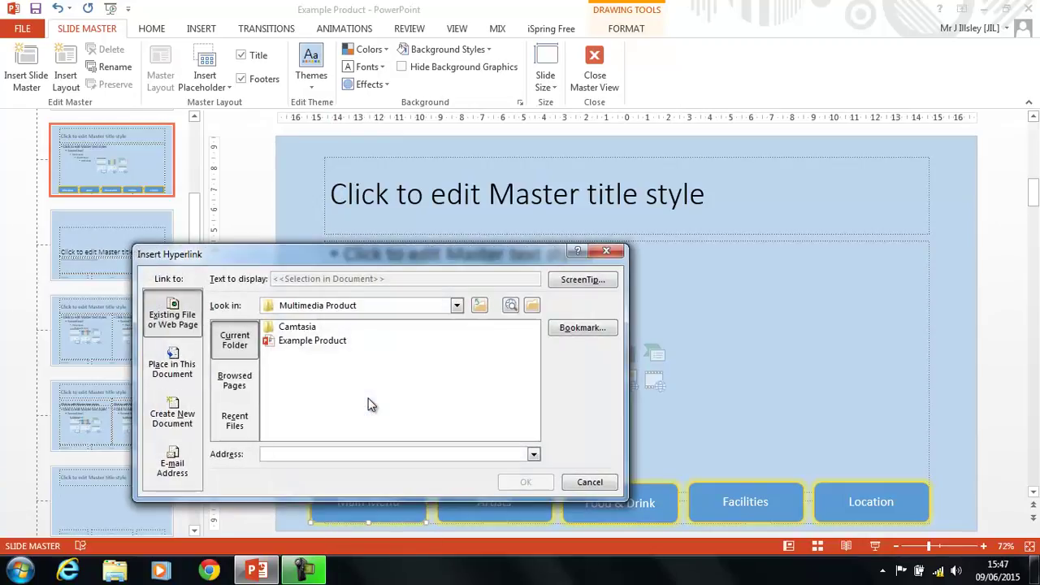
click(184, 370)
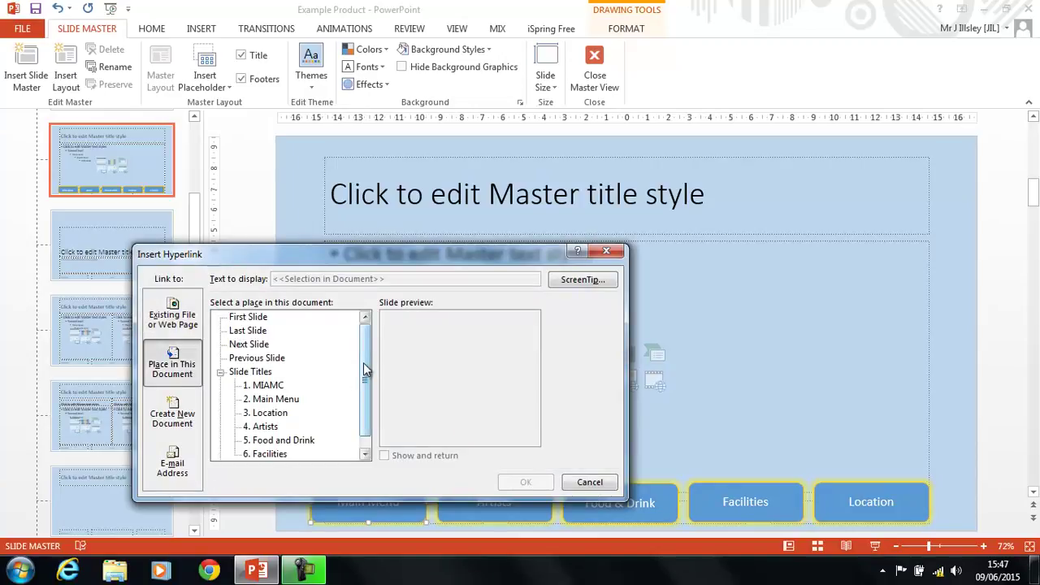
drag(363, 379, 365, 388)
drag(392, 257, 423, 155)
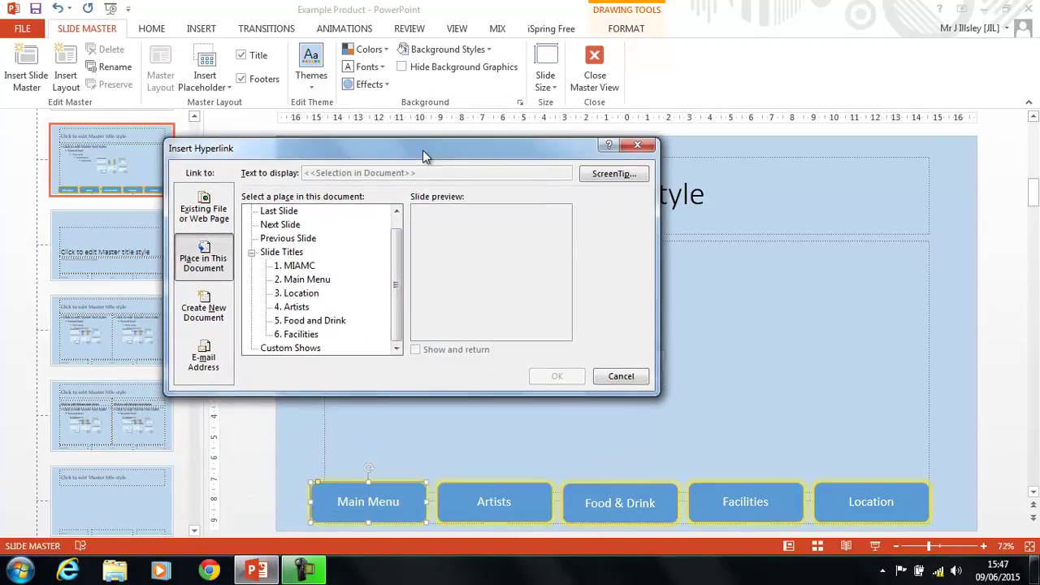
click(309, 281)
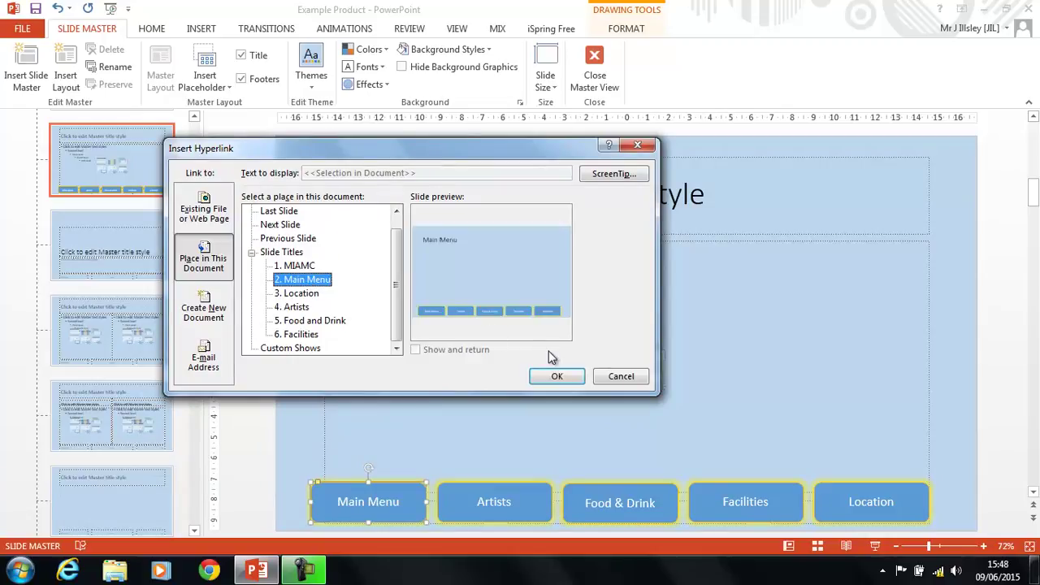
Confirm the Main Menu link and hyperlink the Artists button to the Artists slide
click(553, 379)
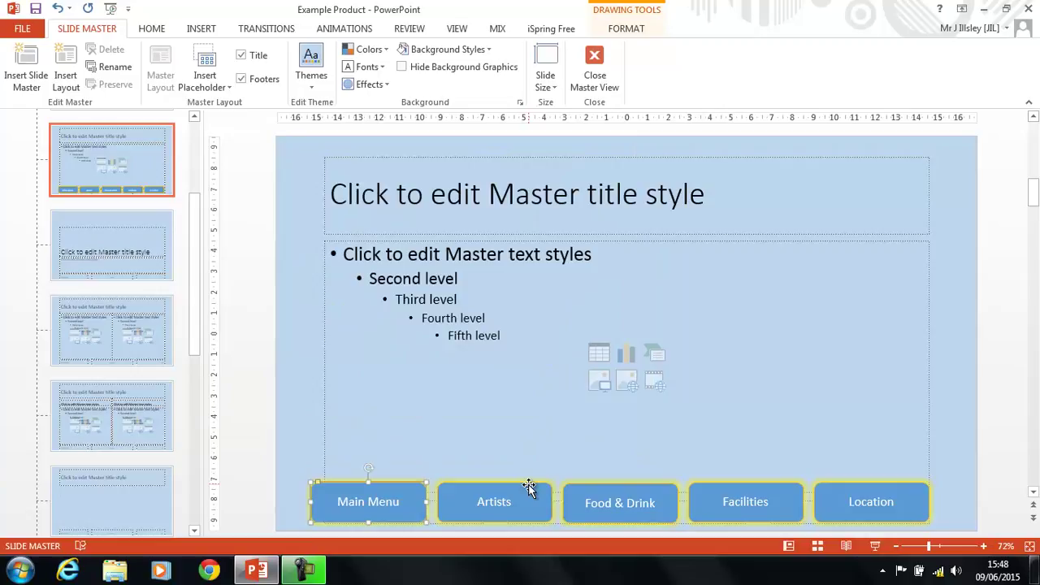
click(528, 485)
right_click(528, 485)
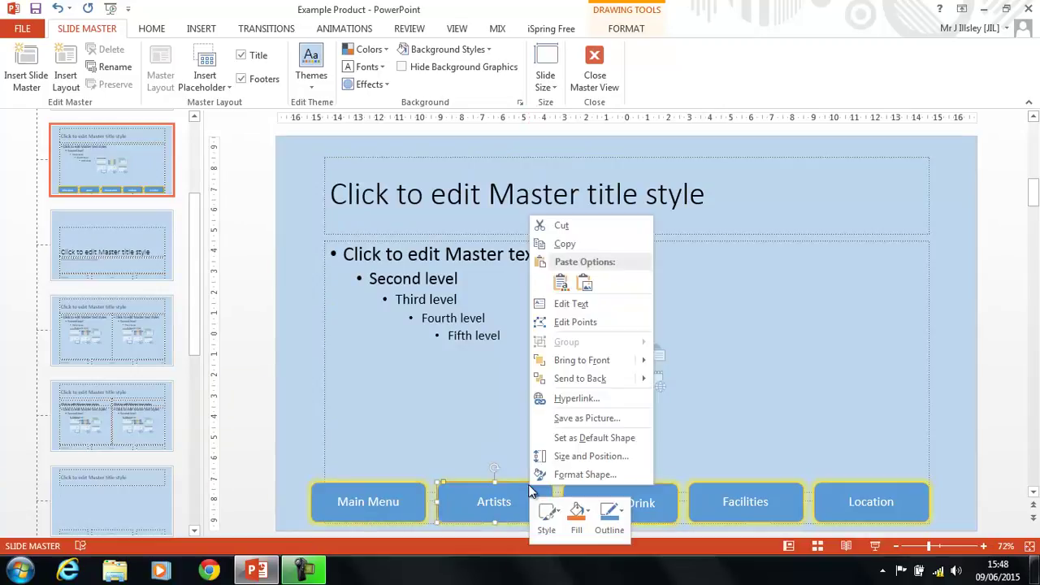
click(565, 401)
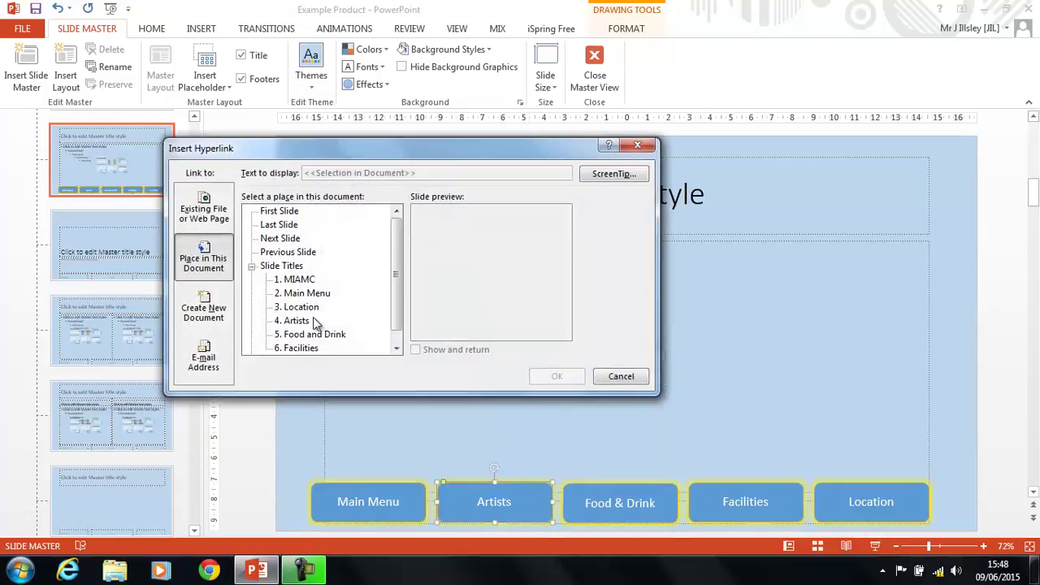
click(309, 320)
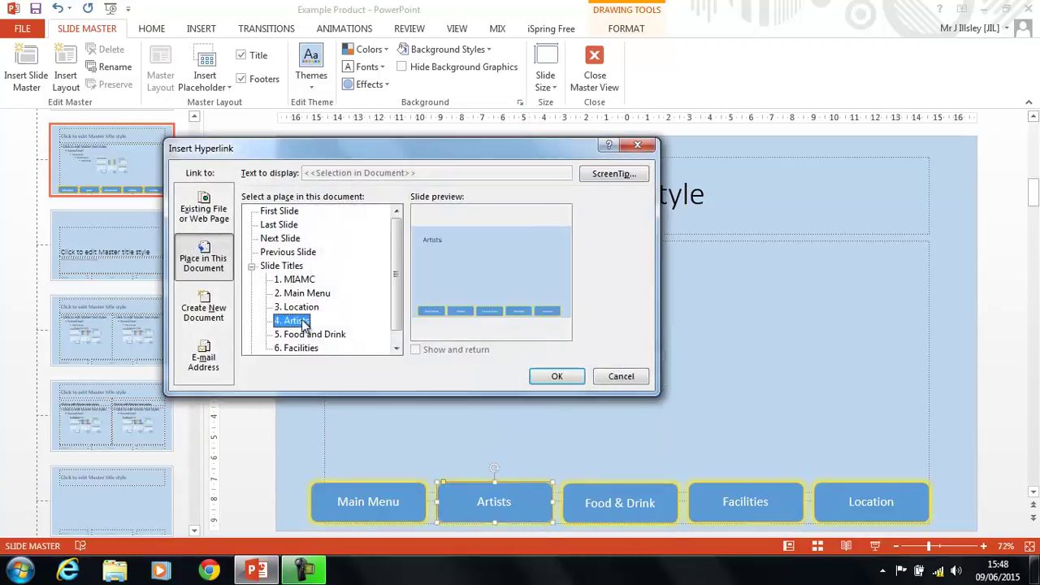
click(546, 378)
Hyperlink the Food & Drink button to slide 5, Food and Drink
click(573, 486)
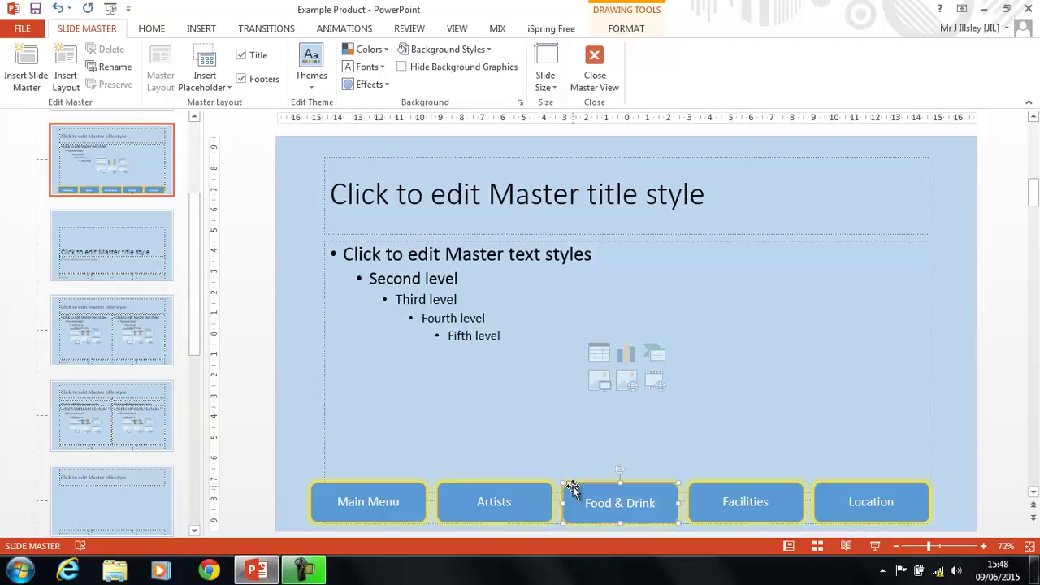
right_click(574, 486)
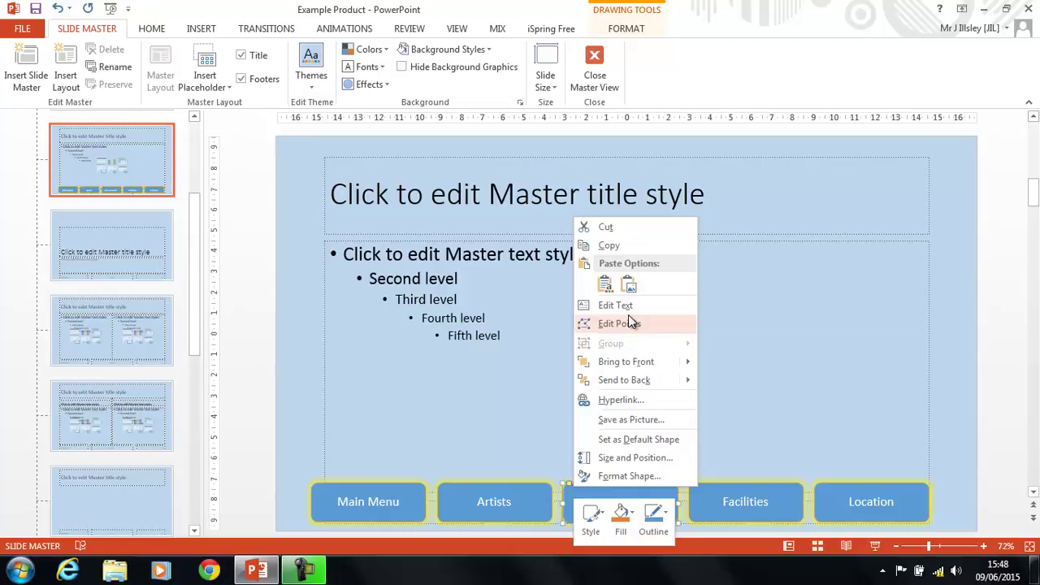
click(628, 307)
click(570, 464)
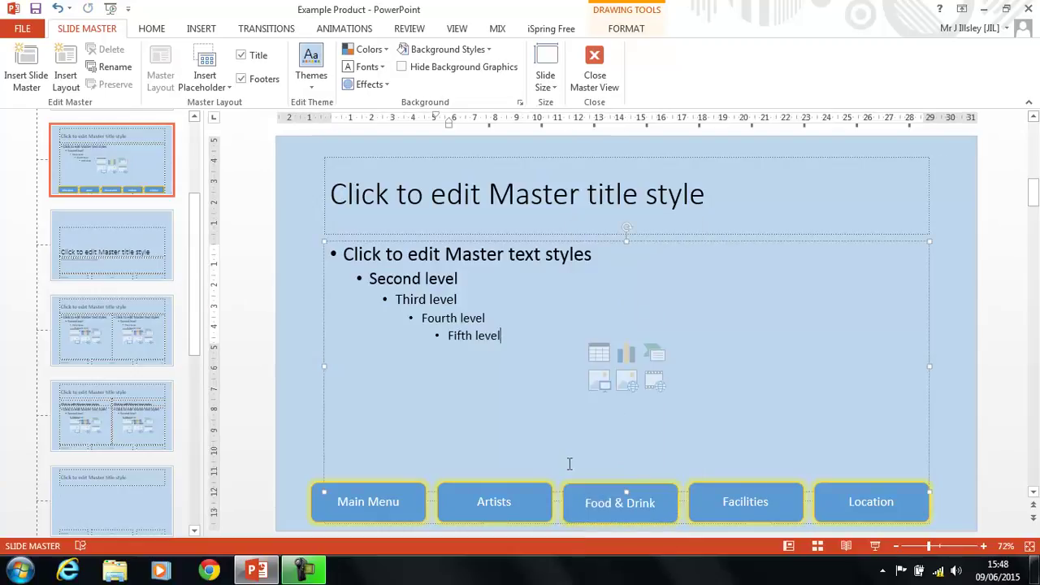
click(579, 484)
right_click(579, 484)
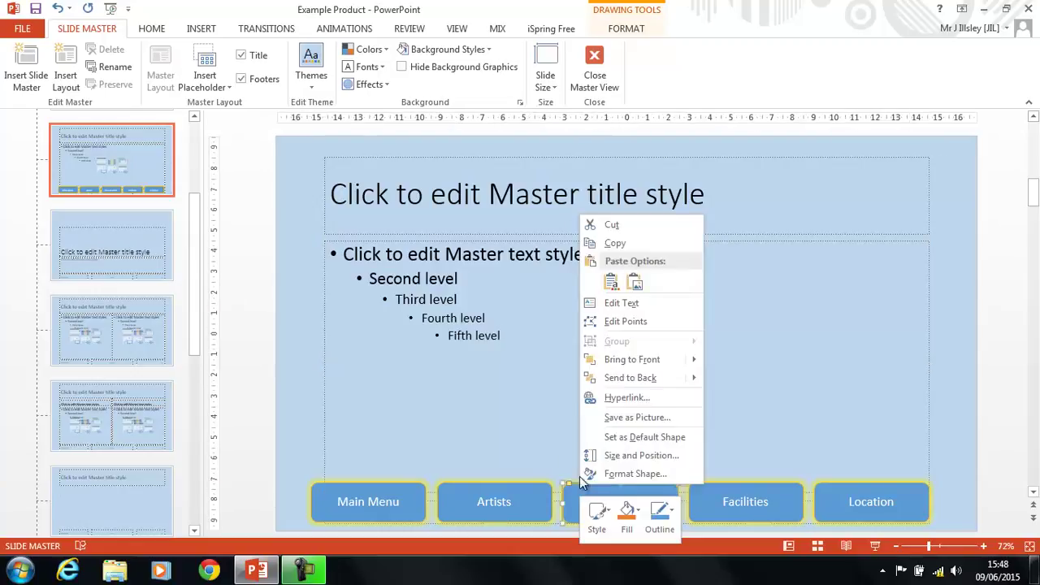
click(626, 396)
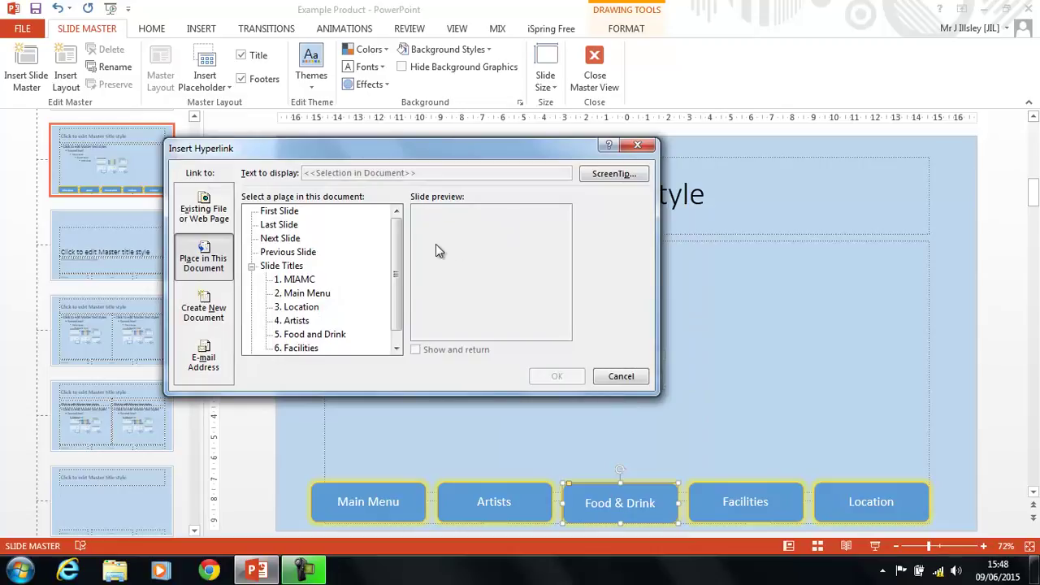
click(343, 334)
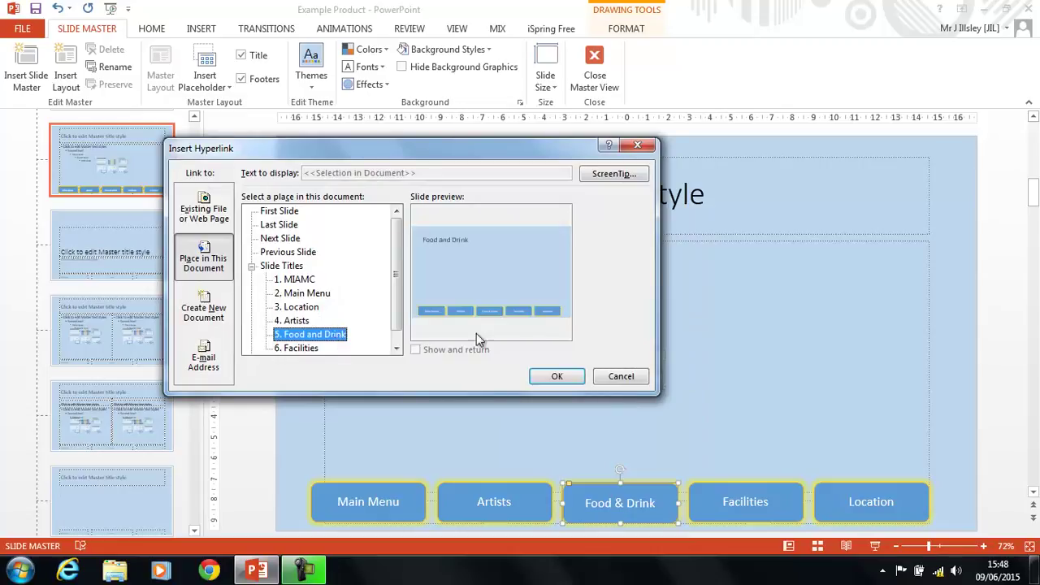
click(554, 374)
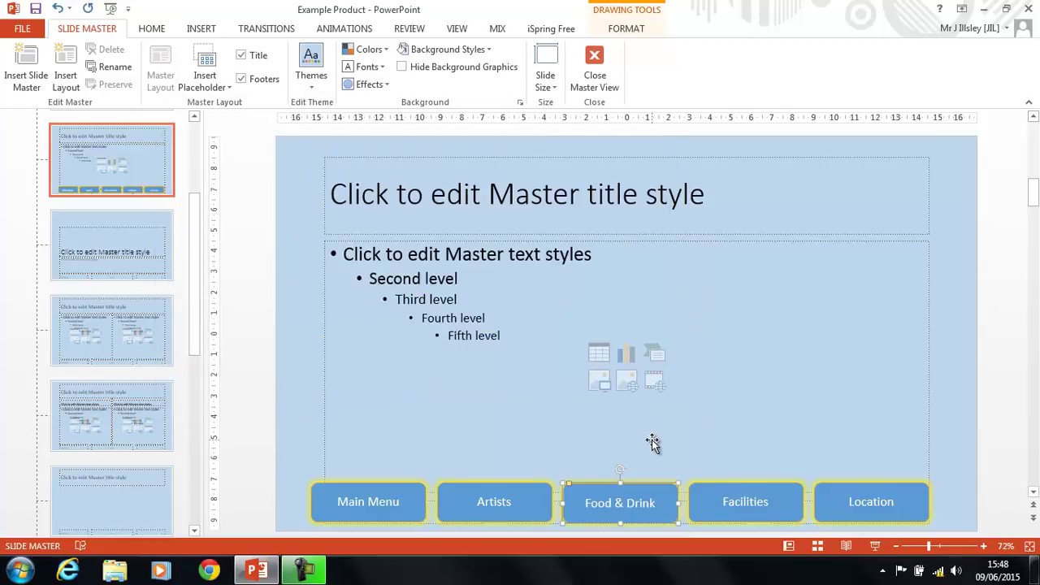
Hyperlink the Facilities master button to slide 6. Facilities
click(708, 491)
right_click(708, 491)
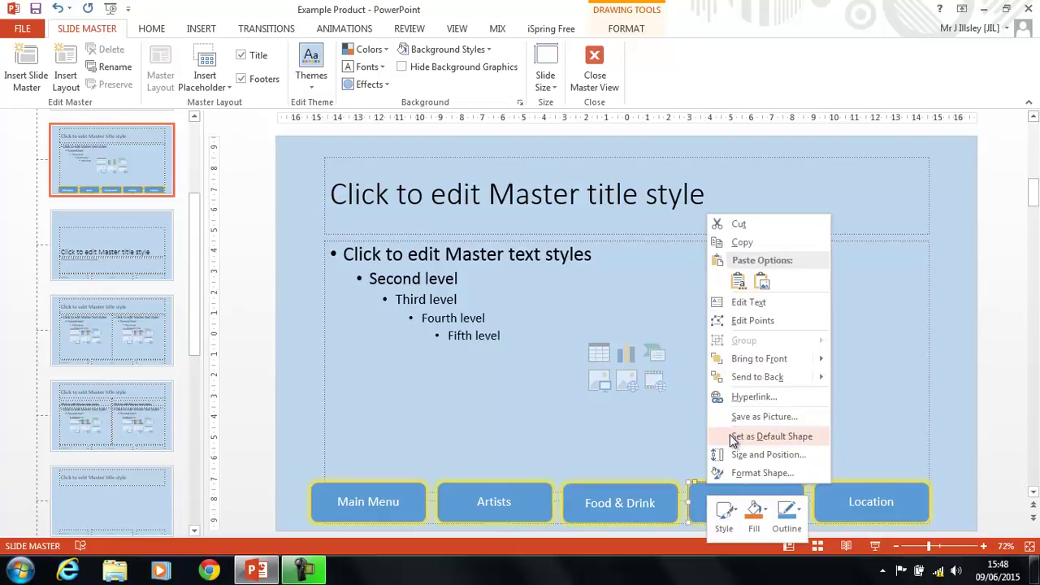
click(737, 398)
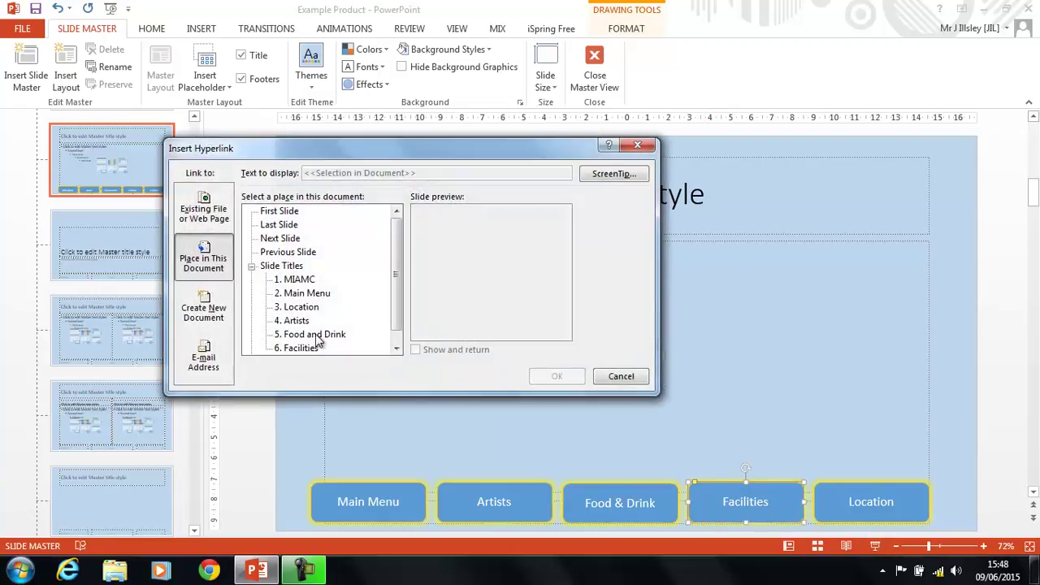
click(303, 348)
click(555, 376)
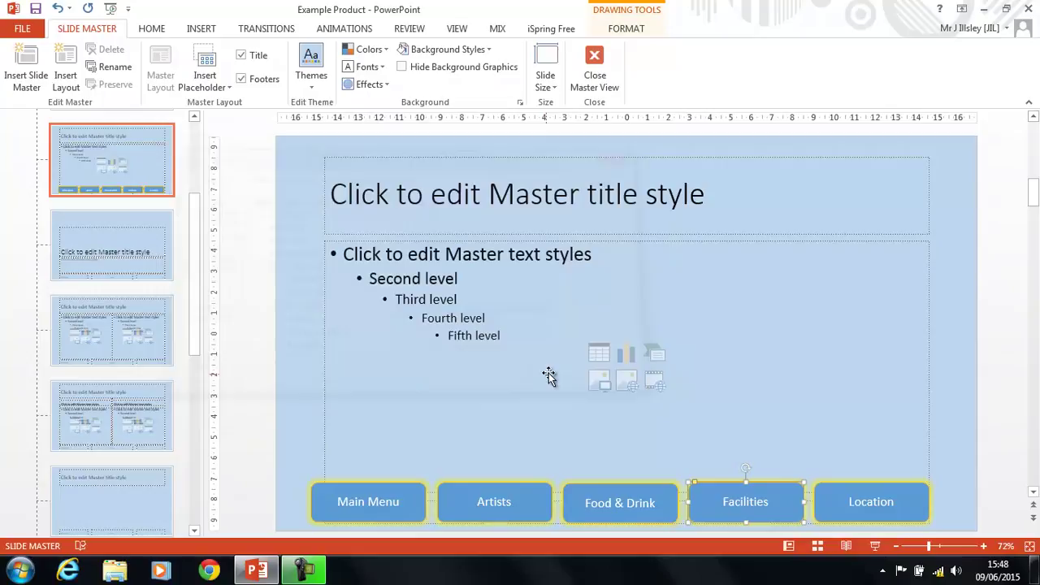
Hyperlink the Location master button to slide 3. Location
click(843, 486)
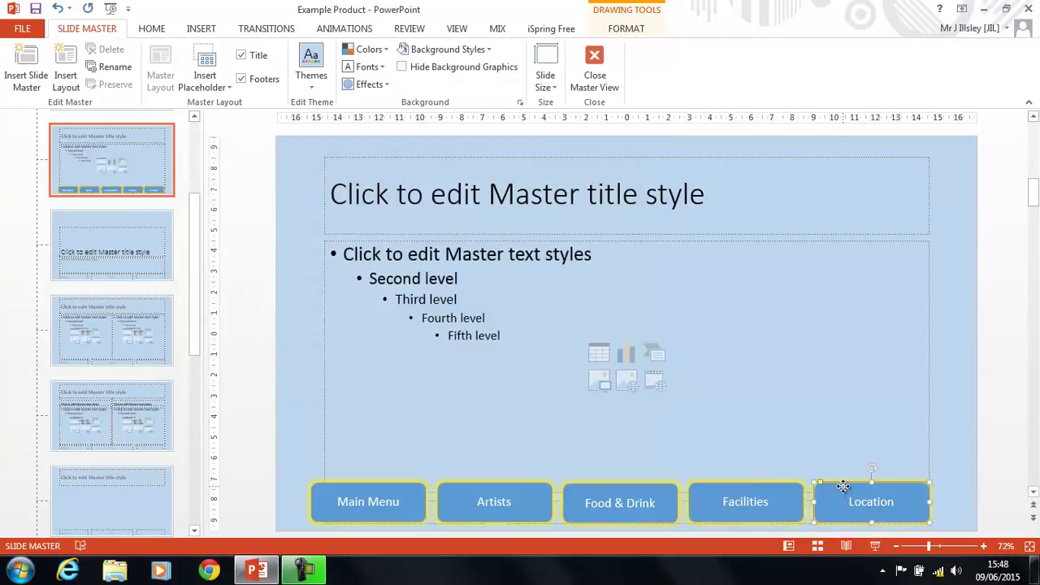
right_click(843, 486)
click(886, 400)
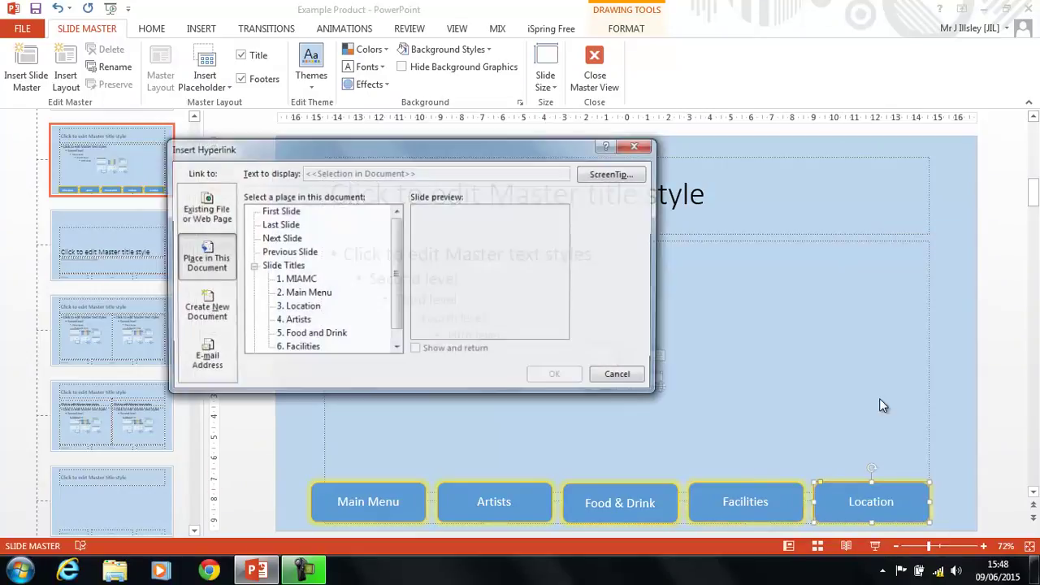
click(305, 311)
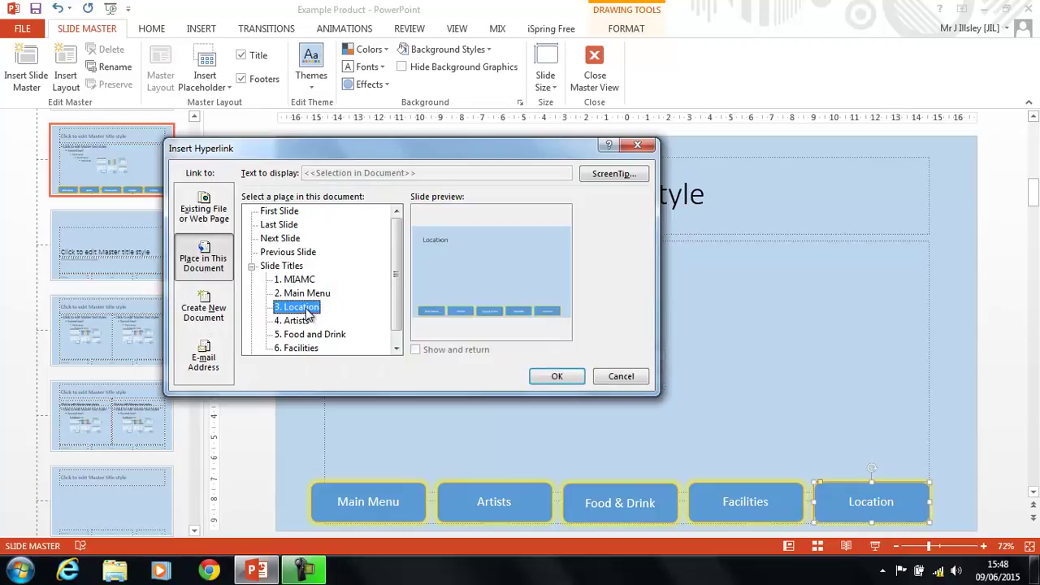
click(557, 377)
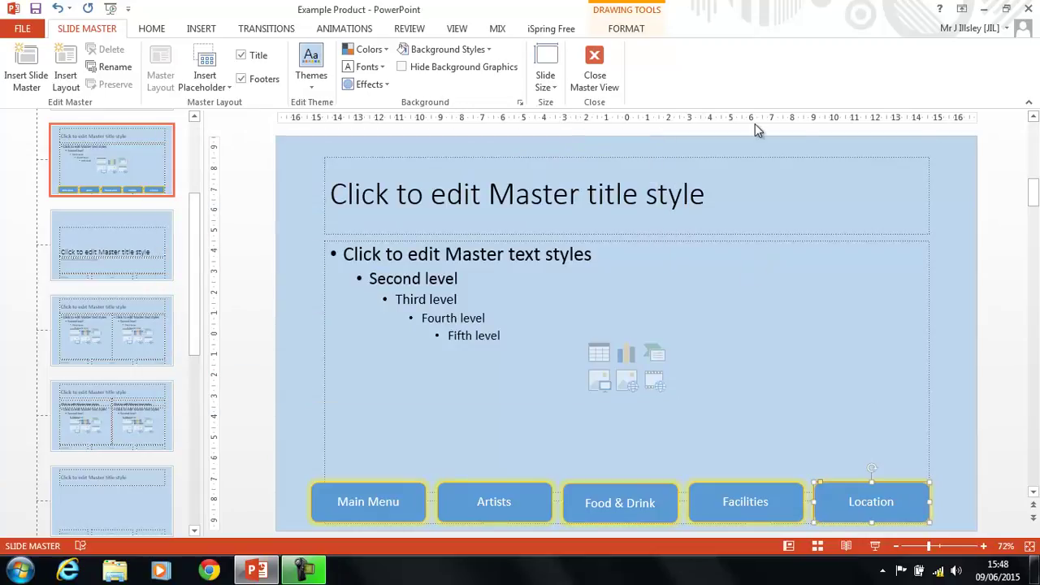
Leave master view, start the slide show, and test Main Menu, Food & Drink, Location, Facilities
click(606, 72)
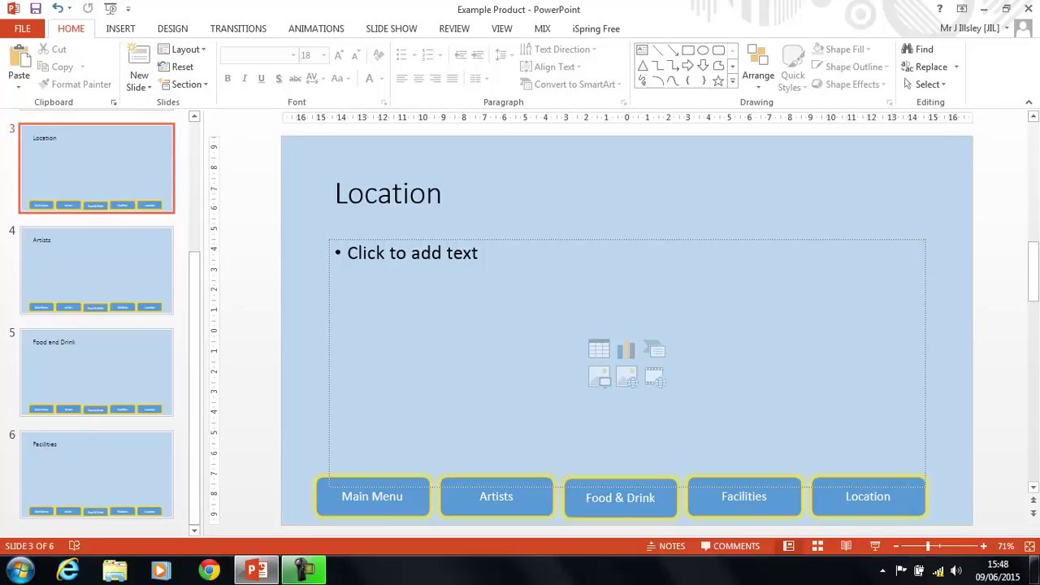
click(876, 547)
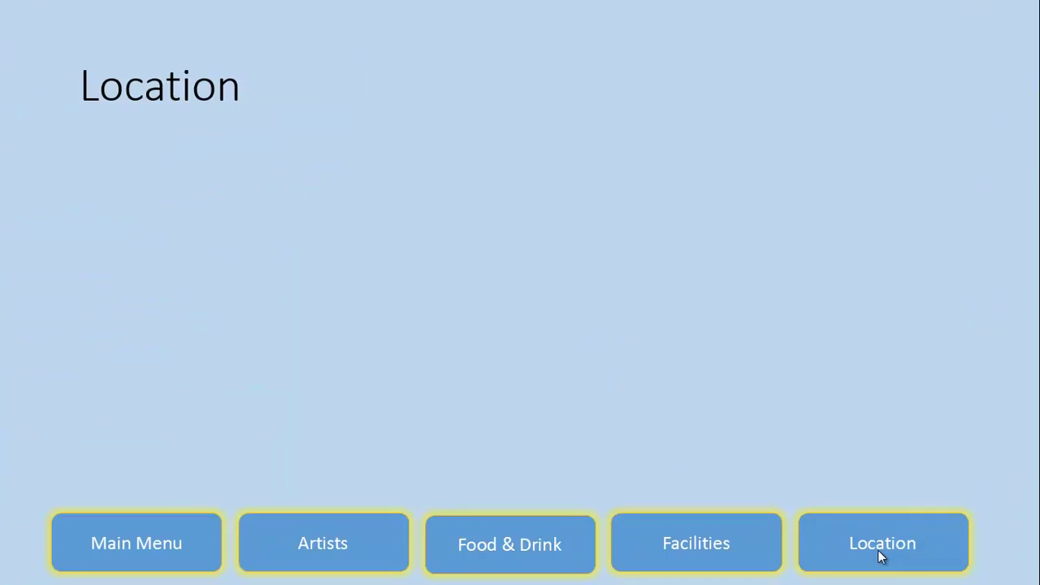
click(206, 528)
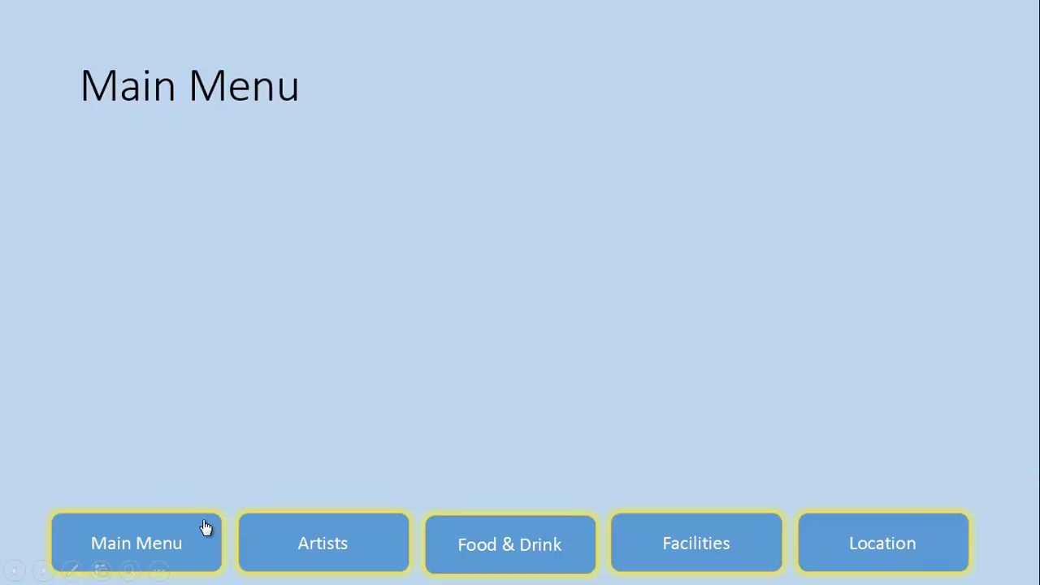
click(472, 527)
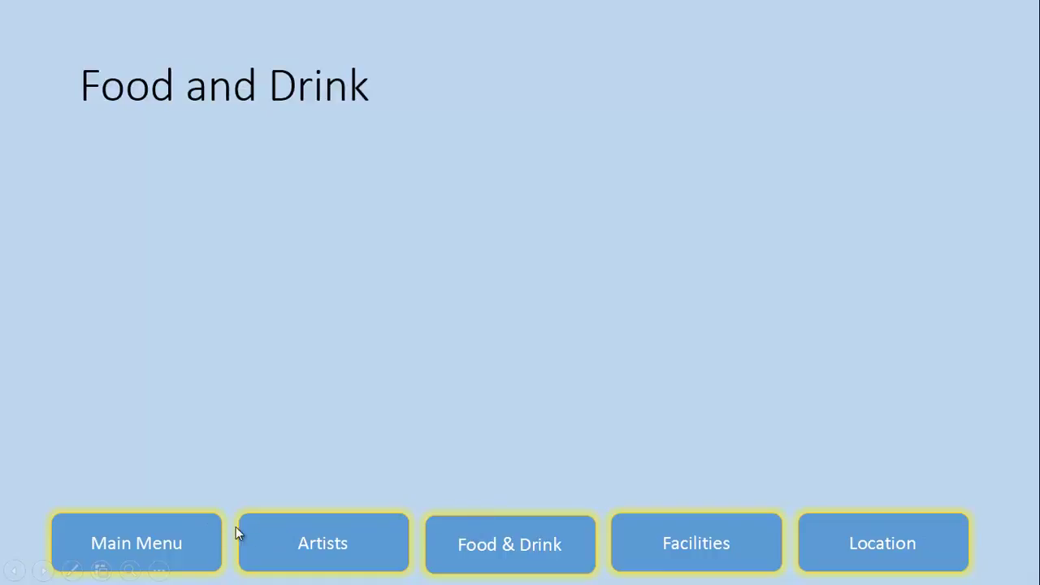
click(211, 536)
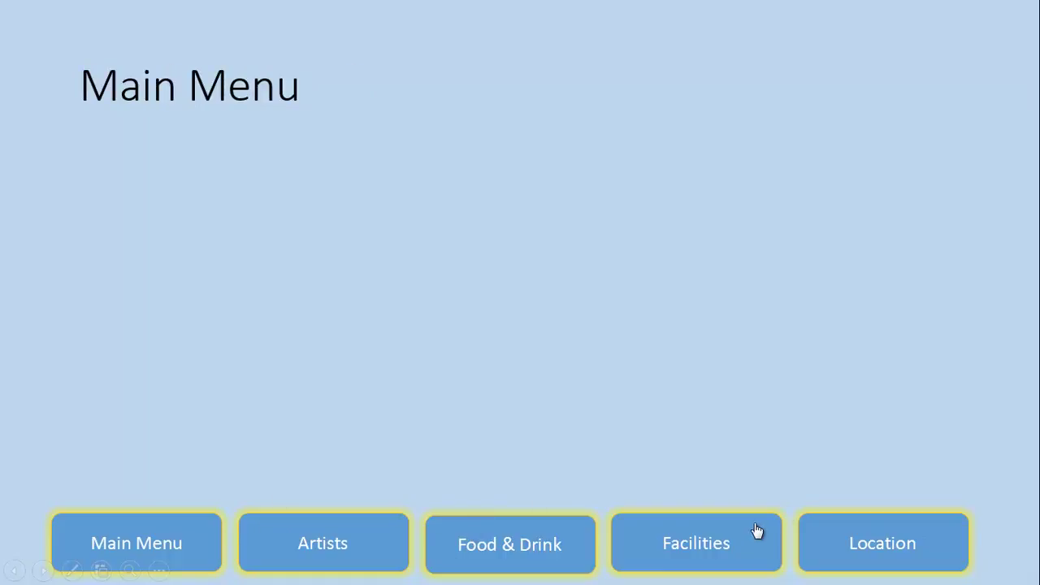
click(822, 528)
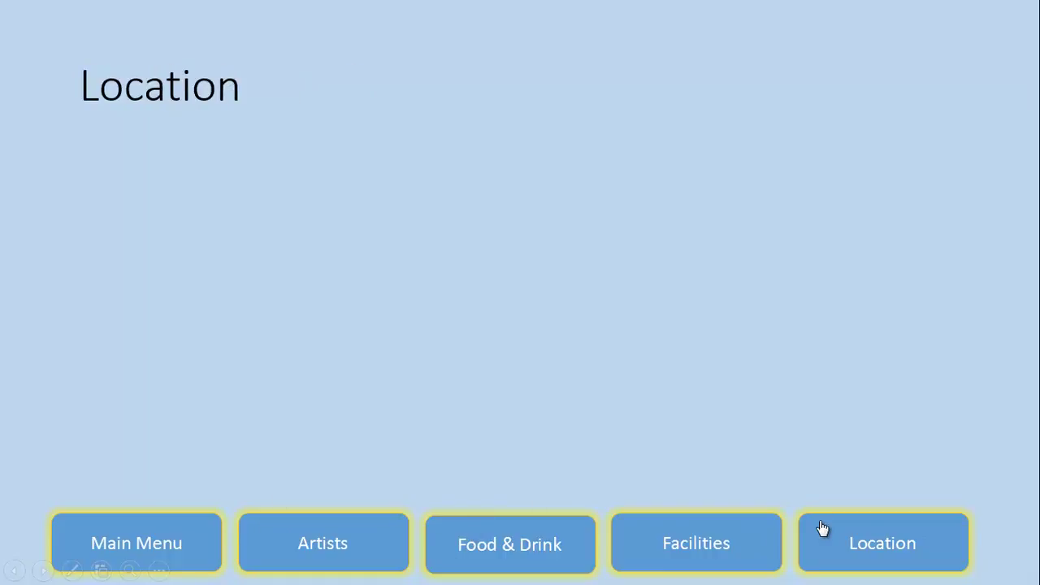
click(702, 531)
Test the Food and Drink, Artists, Main Menu, Facilities and Location buttons, ending on Location
click(534, 530)
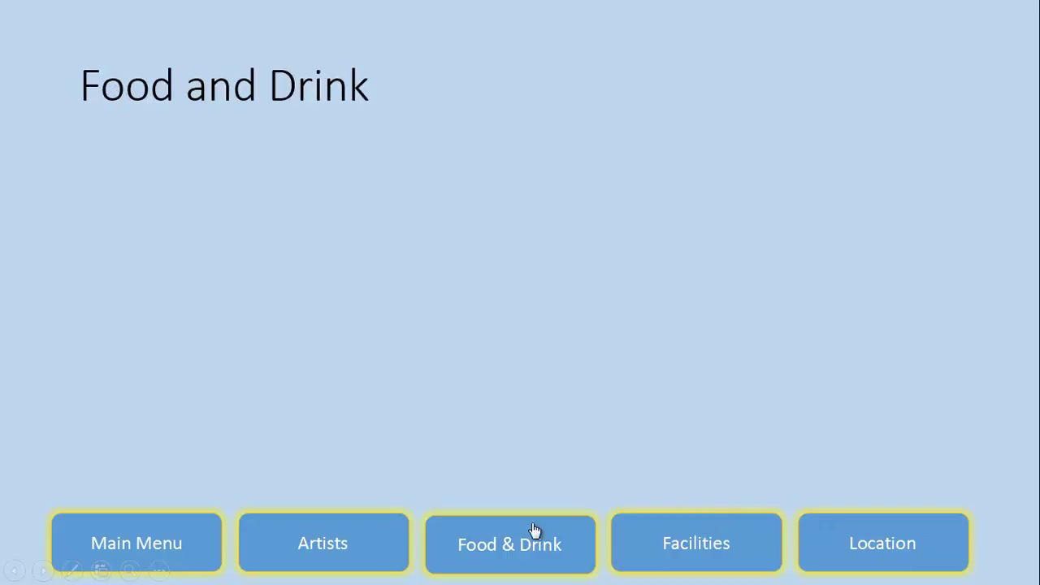
click(366, 535)
click(213, 534)
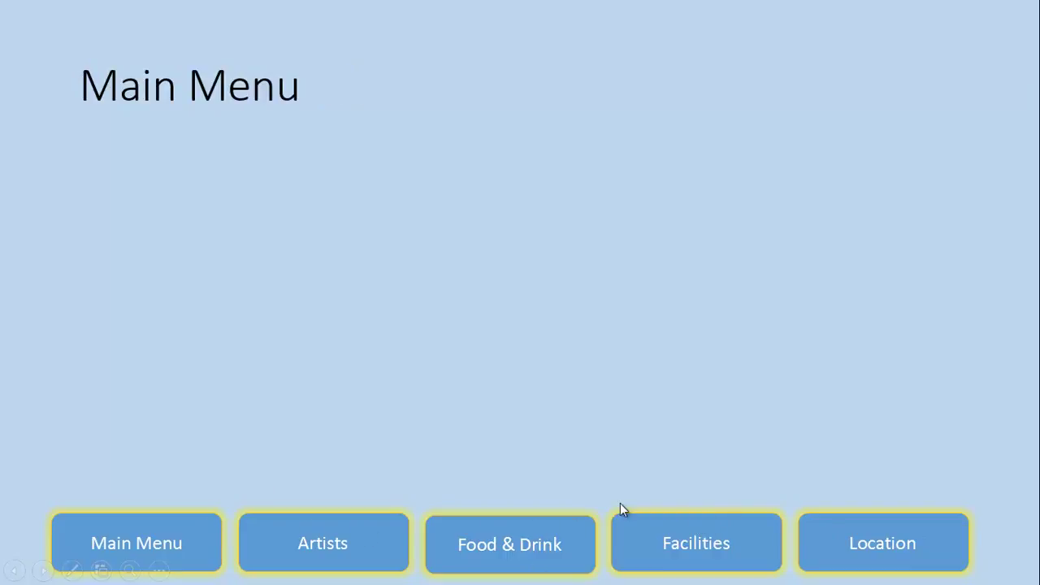
click(831, 541)
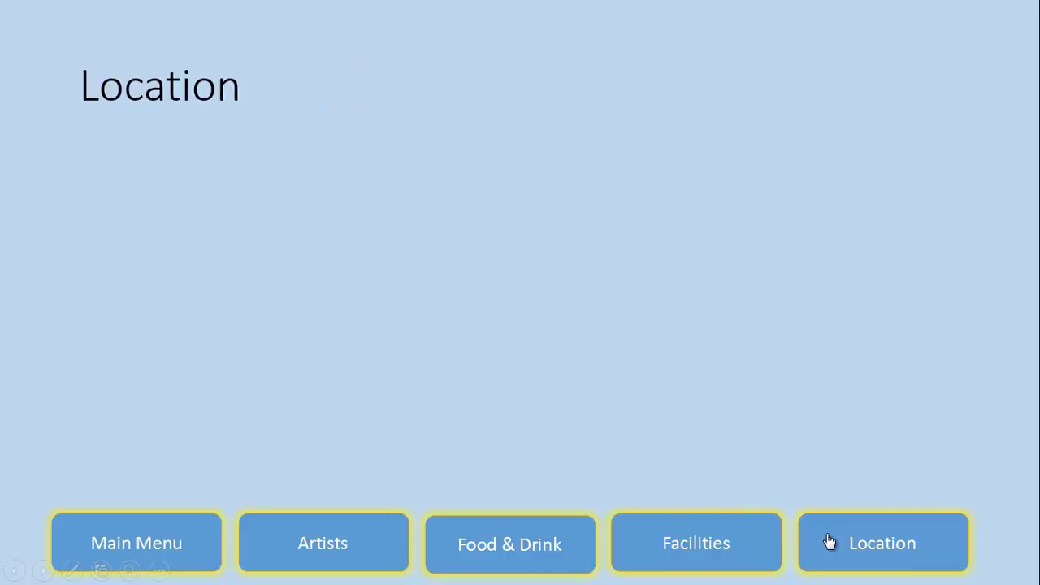
click(204, 551)
click(368, 559)
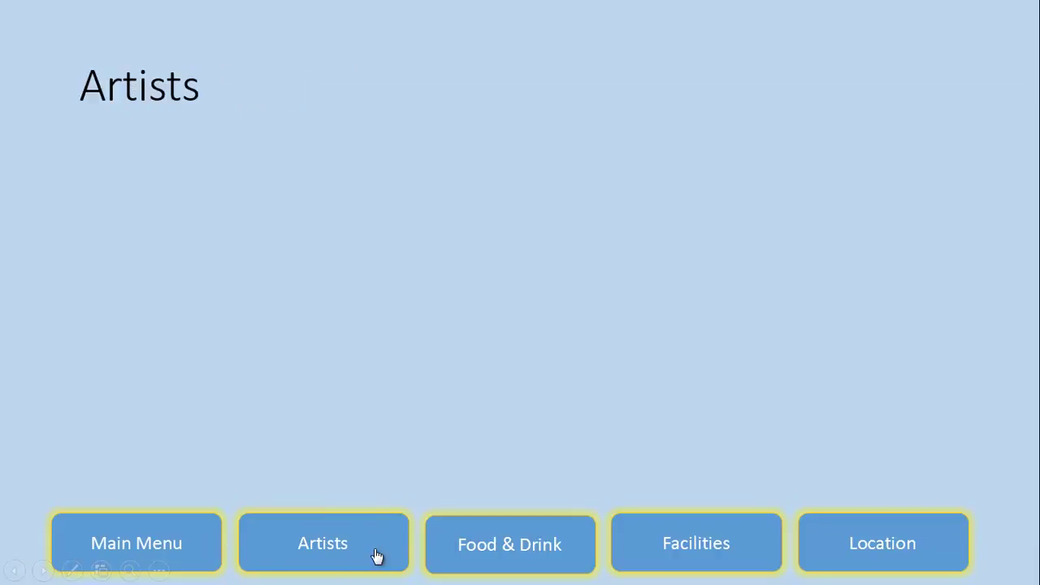
click(494, 545)
click(655, 560)
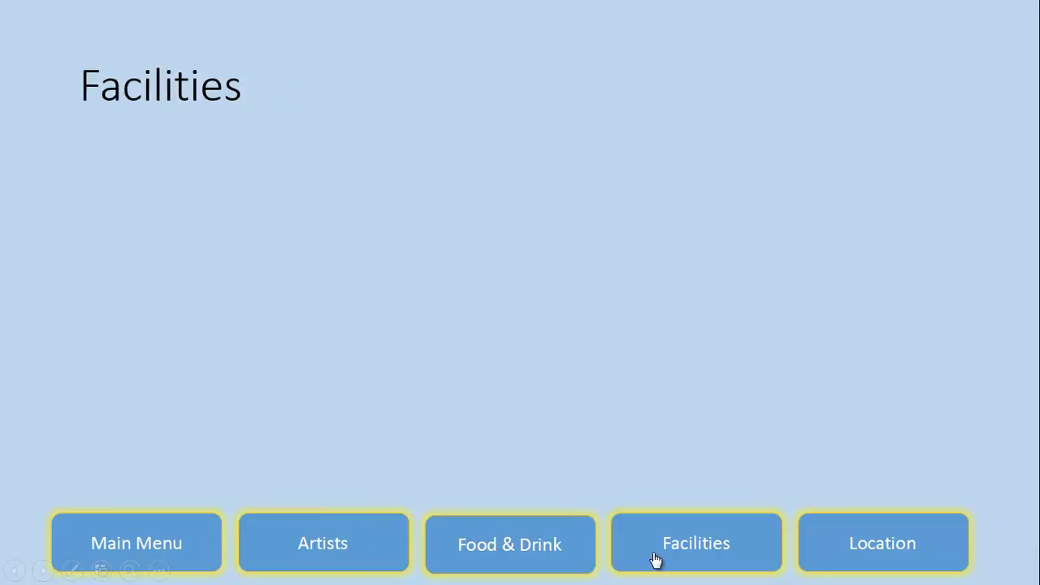
click(826, 549)
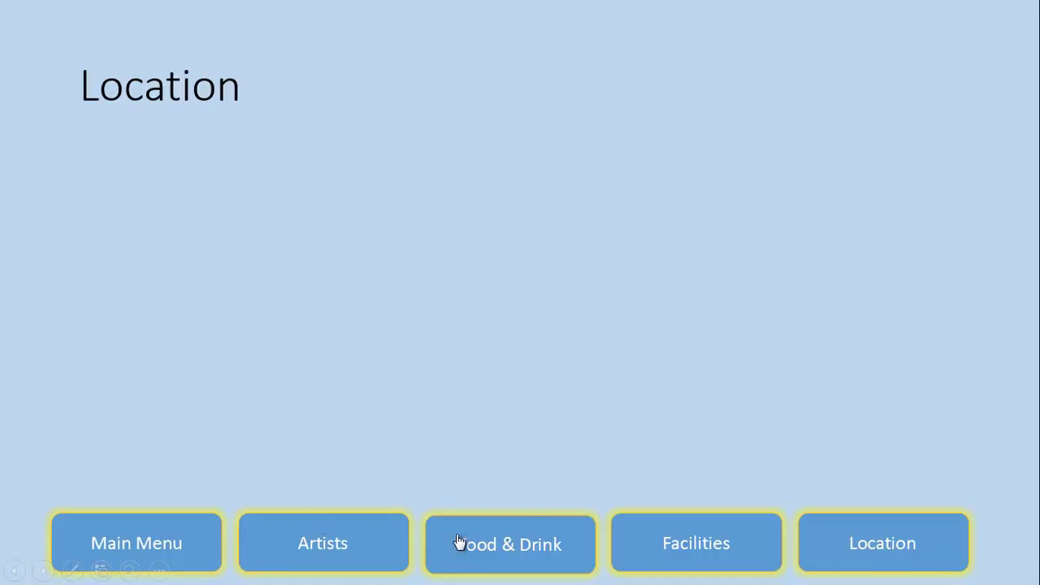
key(Escape)
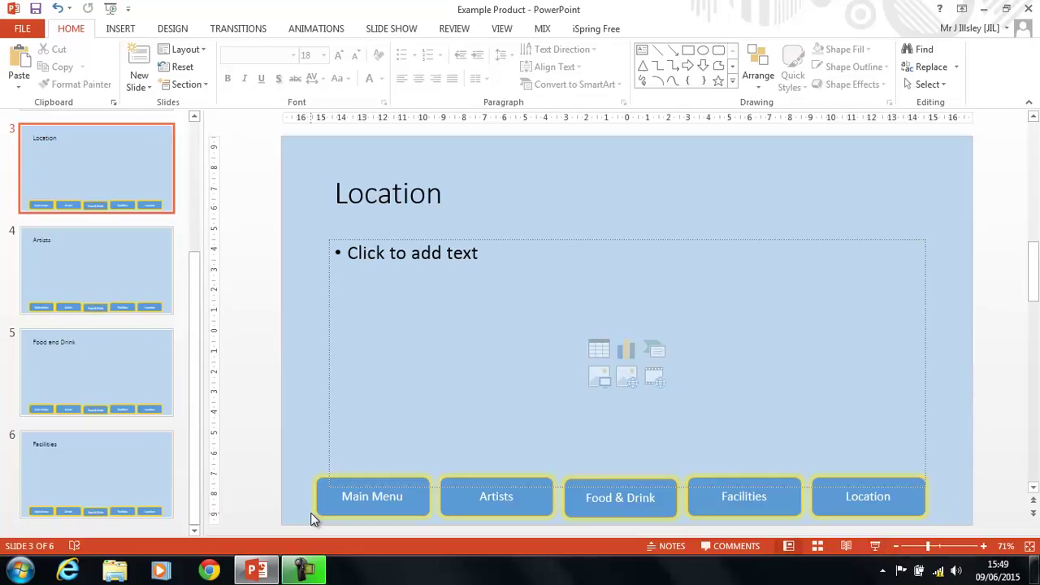
scroll(195, 358, up, 2)
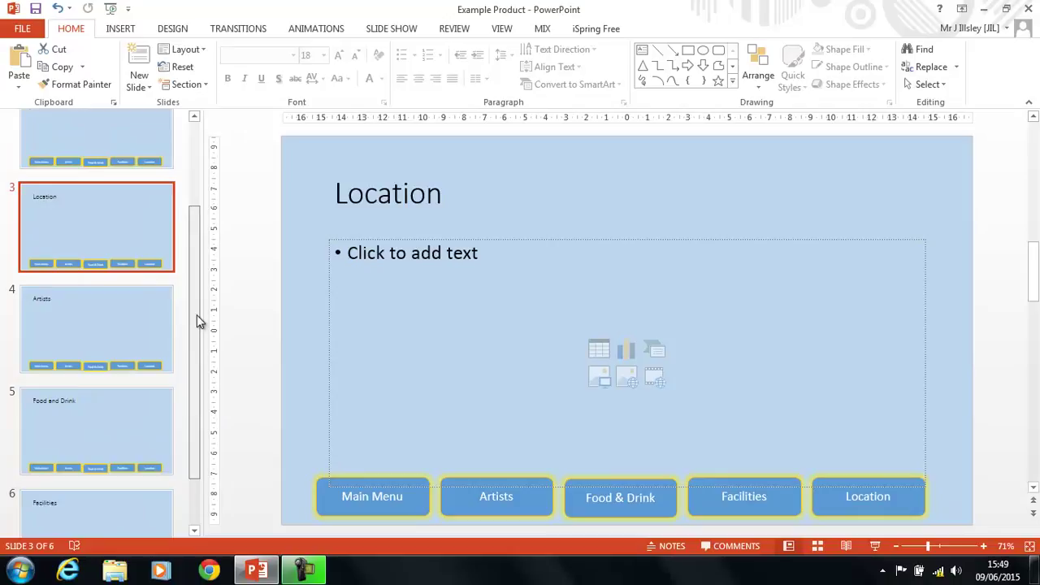
scroll(184, 228, up, 2)
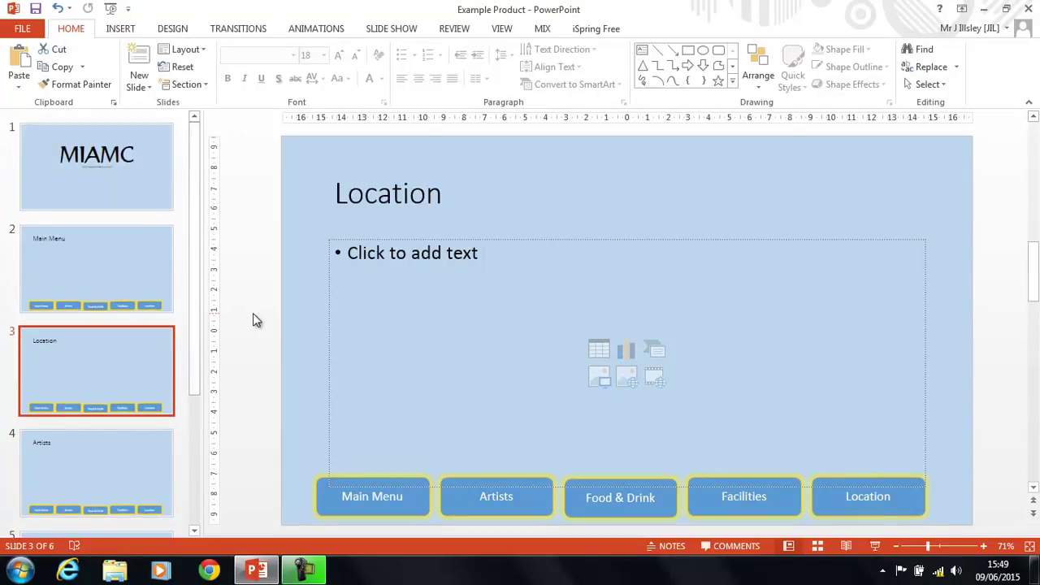